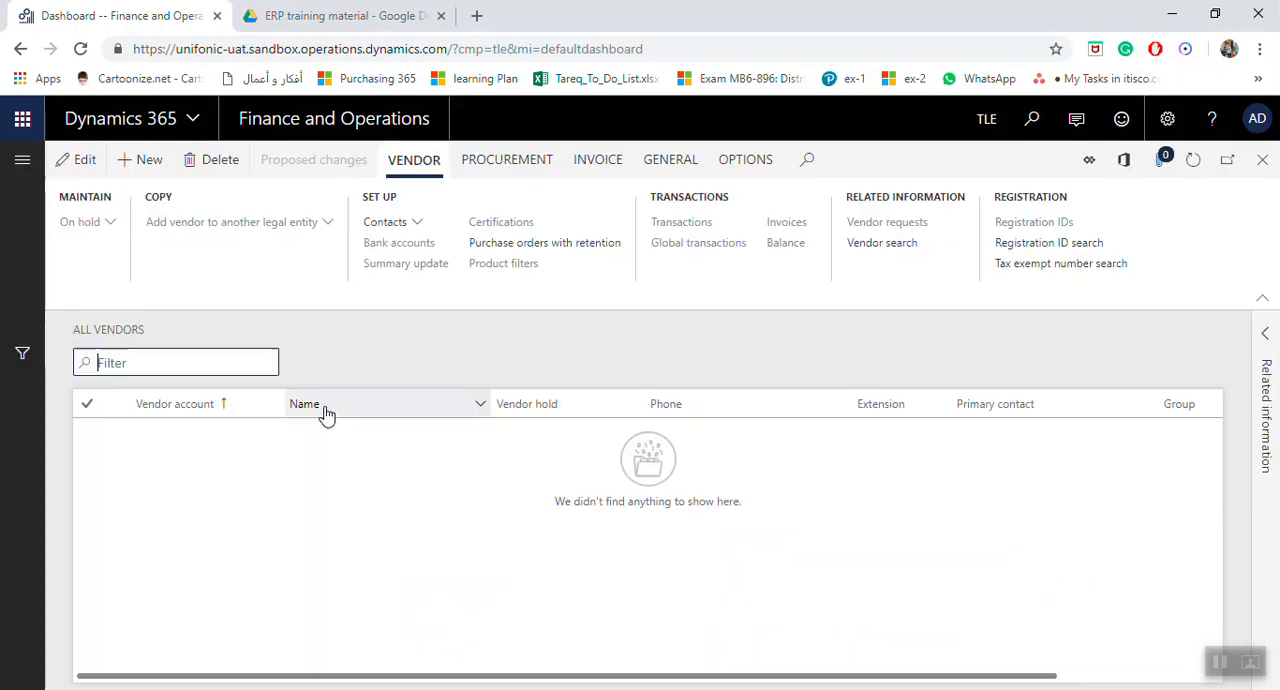
Start a new vendor record of type Organization.
{"action": "left_click", "coordinate": [150, 162]}
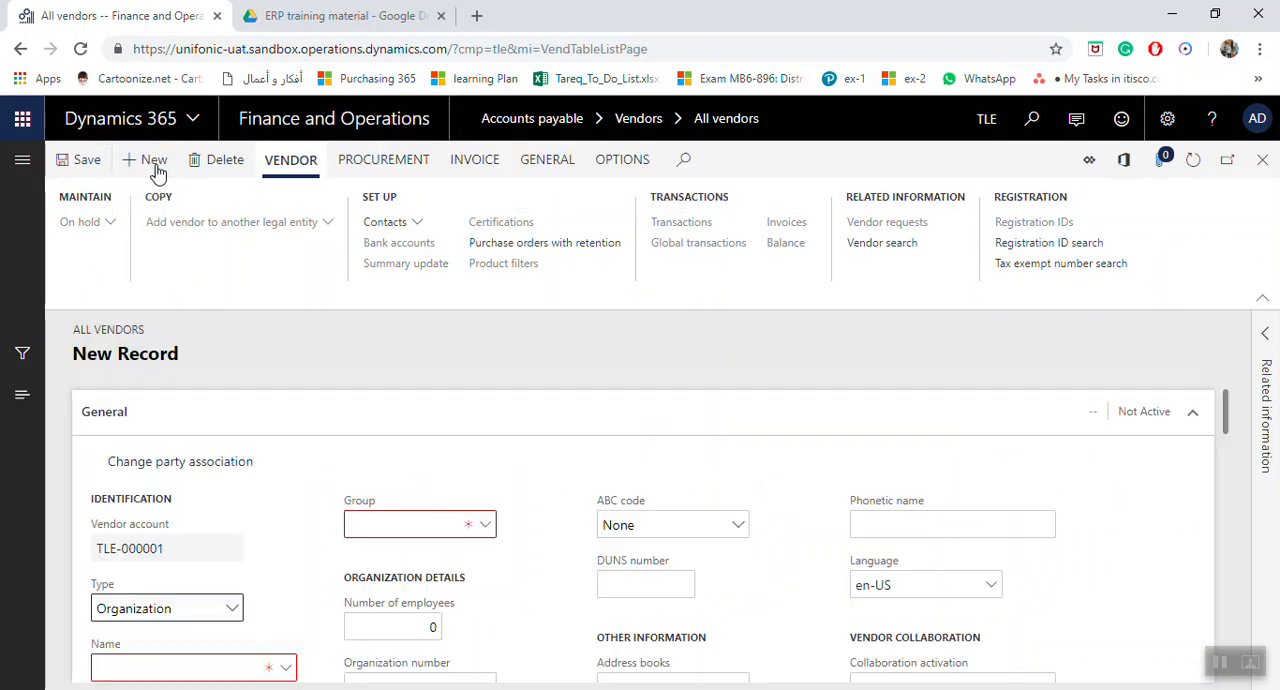
{"action": "scroll", "coordinate": [360, 410], "scroll_direction": "down", "scroll_amount": 3}
{"action": "scroll", "coordinate": [346, 455], "scroll_direction": "up", "scroll_amount": 3}
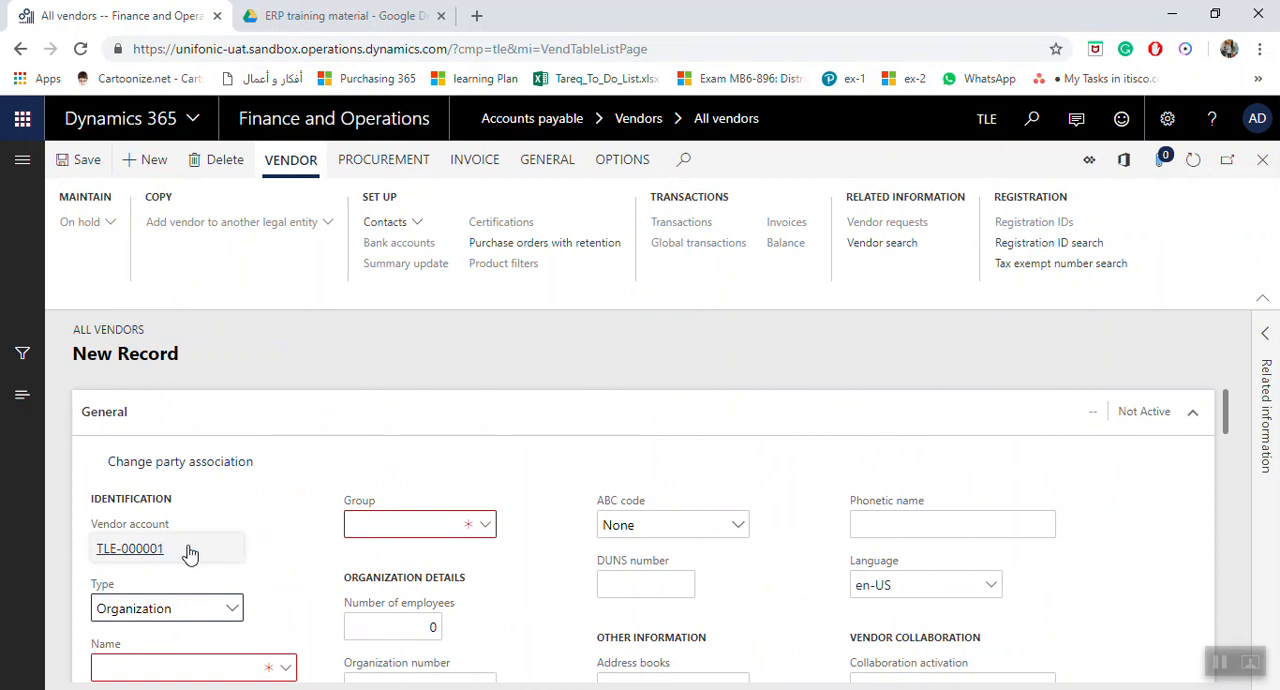
{"action": "scroll", "coordinate": [196, 552], "scroll_direction": "down", "scroll_amount": 2}
{"action": "scroll", "coordinate": [260, 489], "scroll_direction": "up", "scroll_amount": 1}
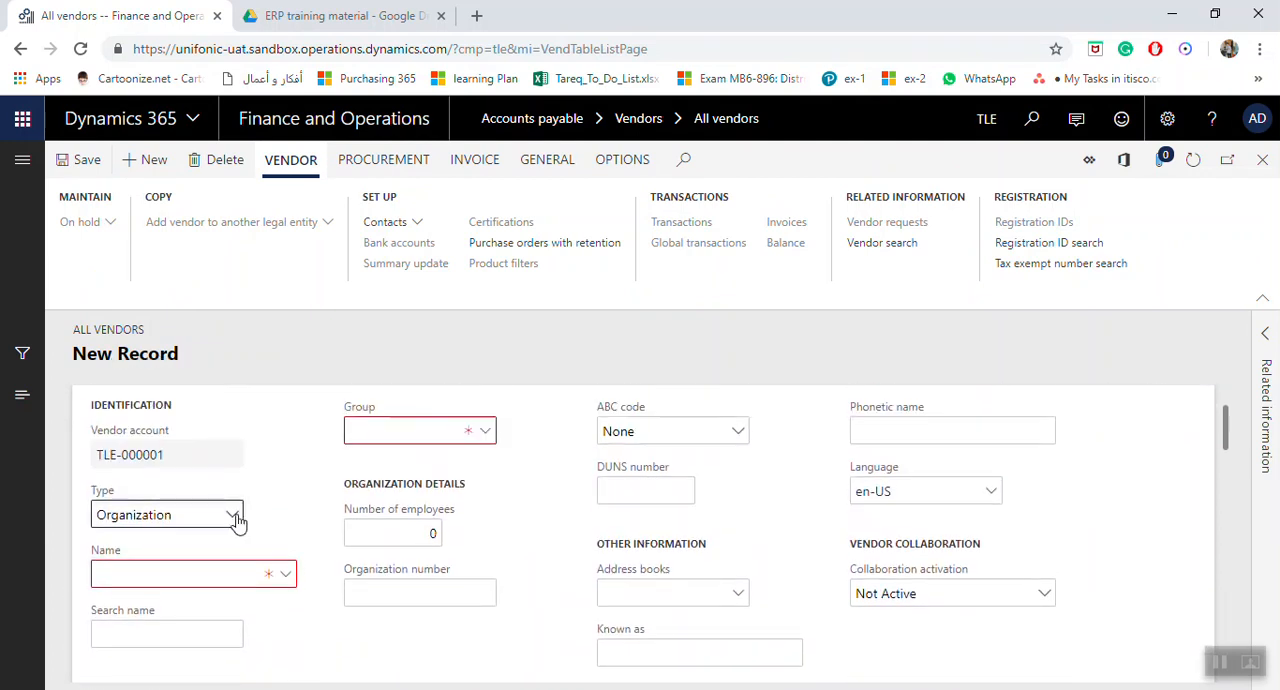
{"action": "left_click", "coordinate": [233, 516]}
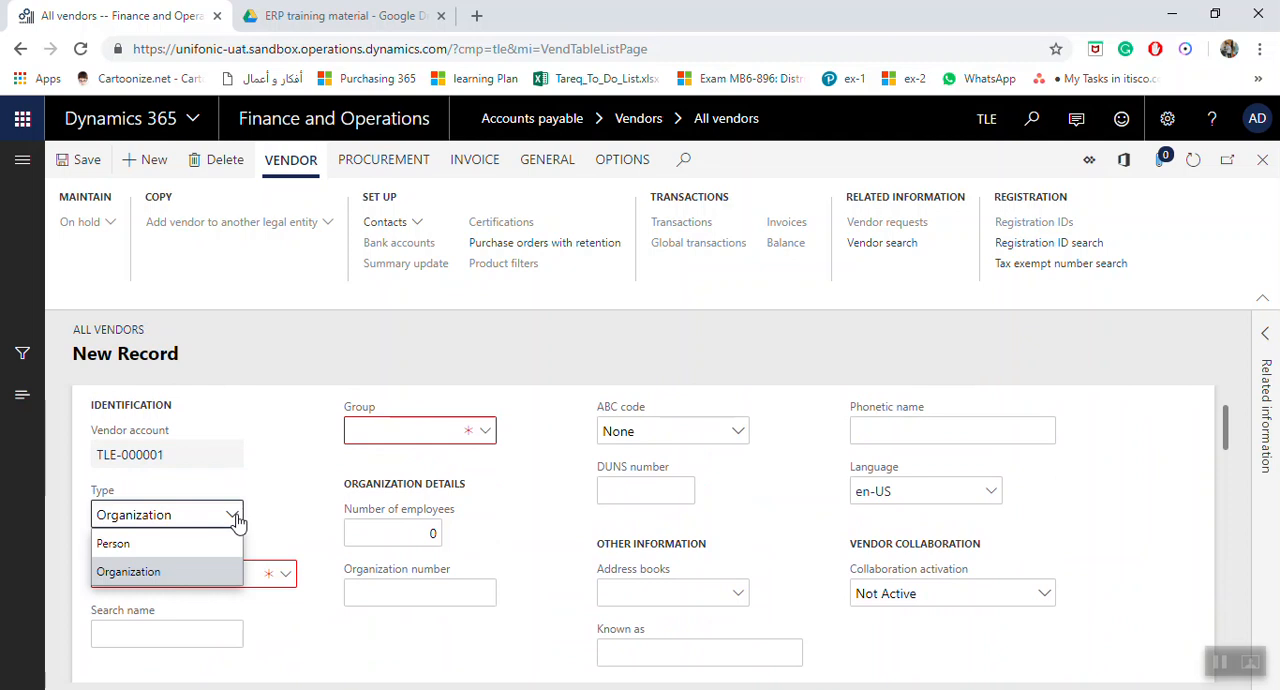
{"action": "left_click", "coordinate": [233, 516]}
Name the vendor TTSC Company and assign it to the Domestic vendor group.
{"action": "left_click", "coordinate": [211, 572]}
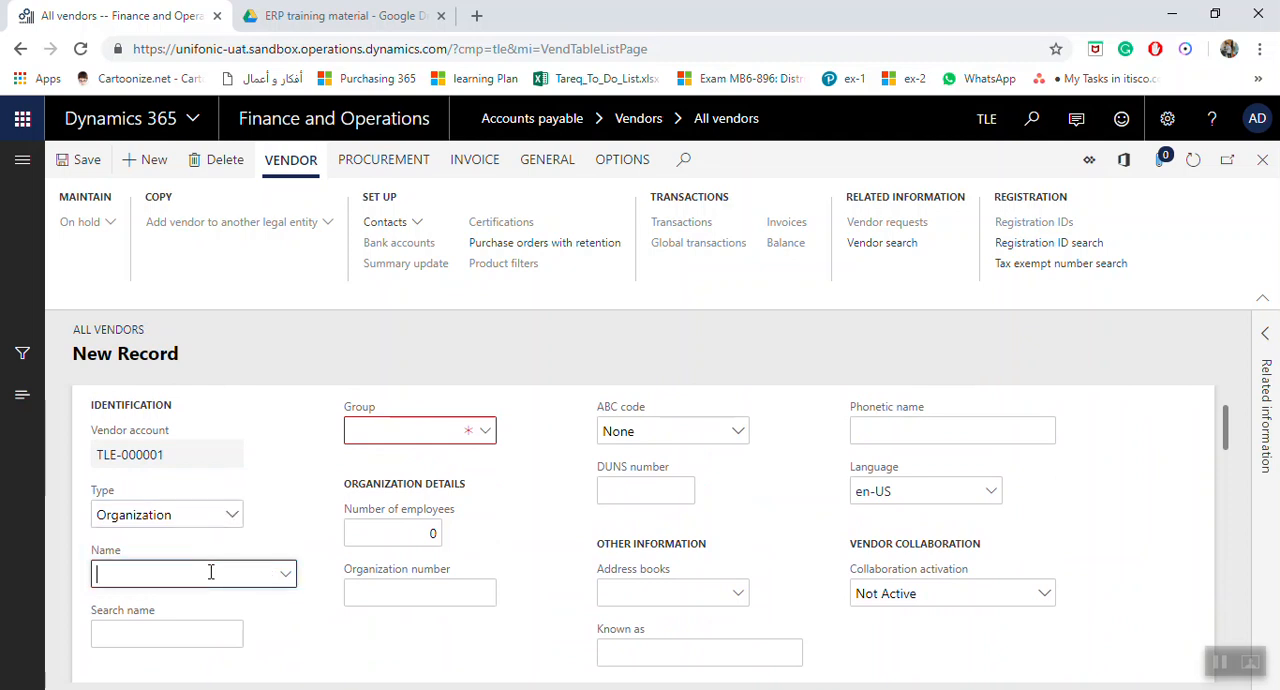
{"action": "key", "text": "Caps_Lock"}
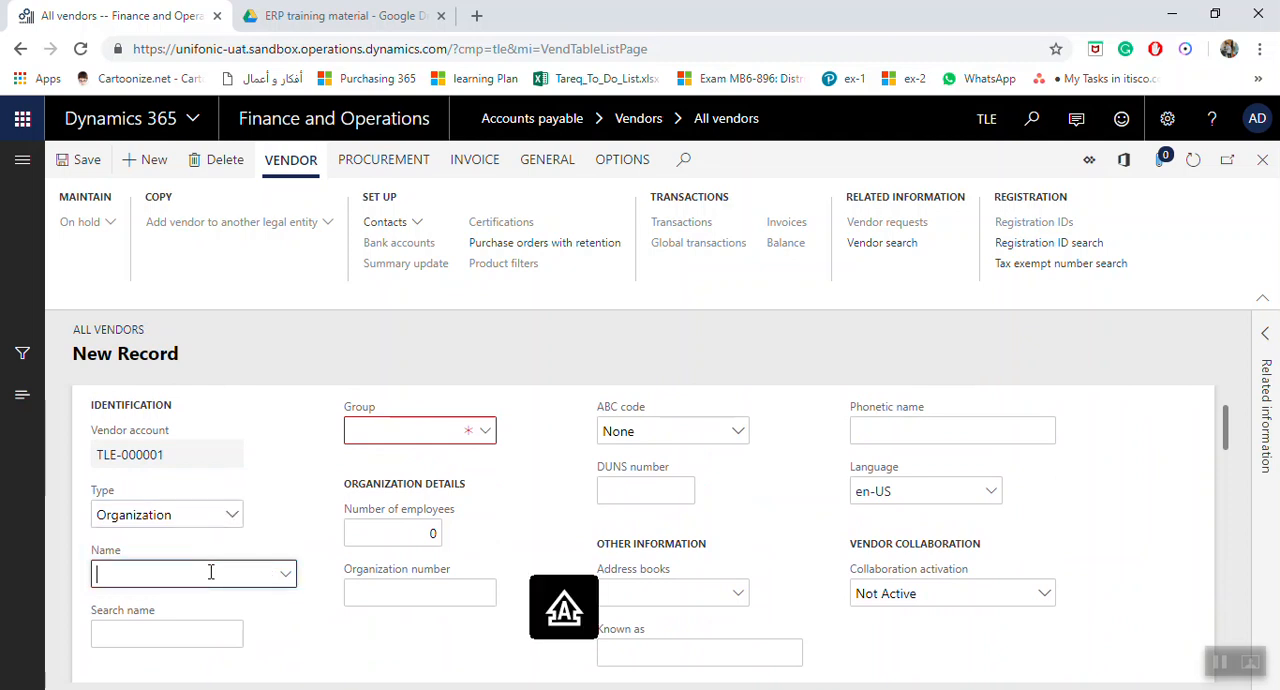
{"action": "type", "text": "TTT"}
{"action": "key", "text": "BackSpace"}
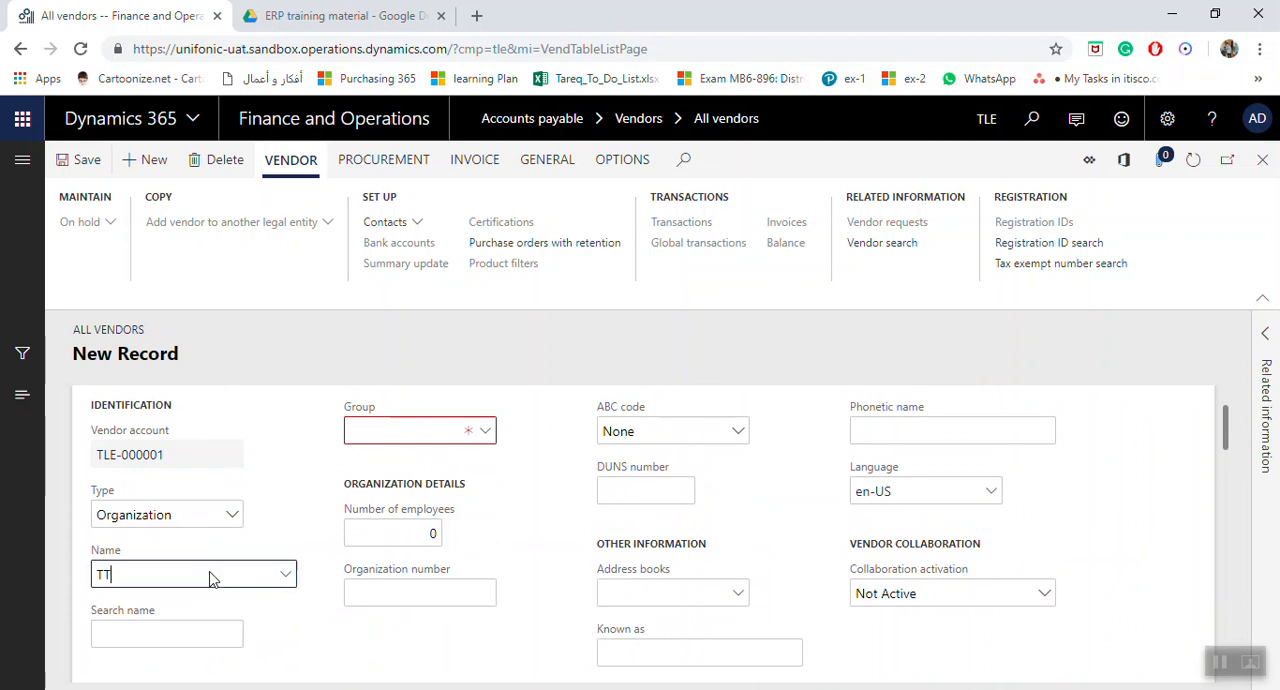
{"action": "type", "text": "SC "}
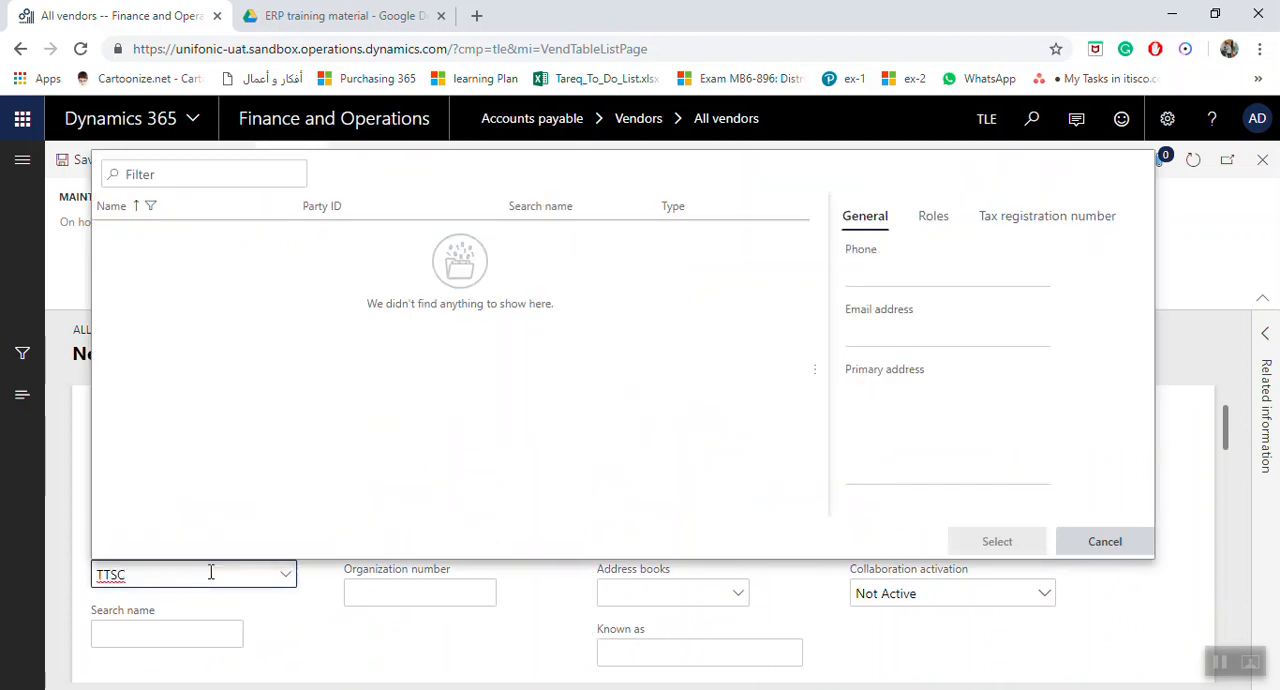
{"action": "type", "text": "Company"}
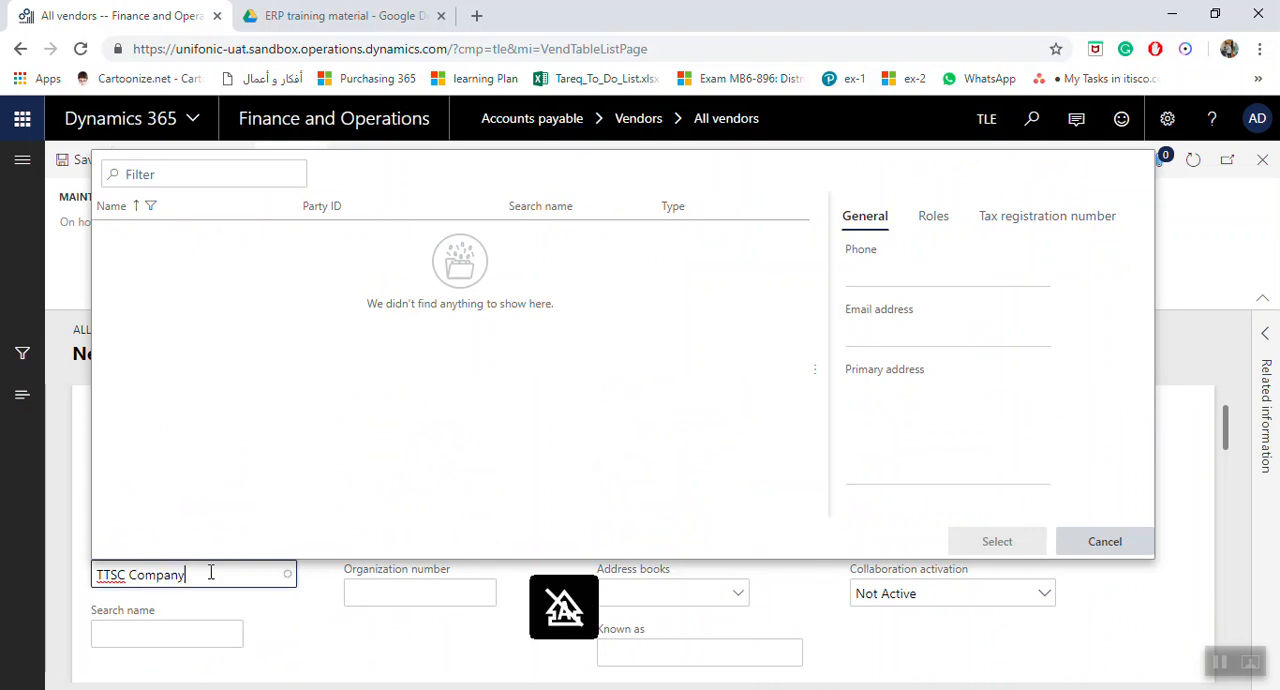
{"action": "key", "text": "Tab"}
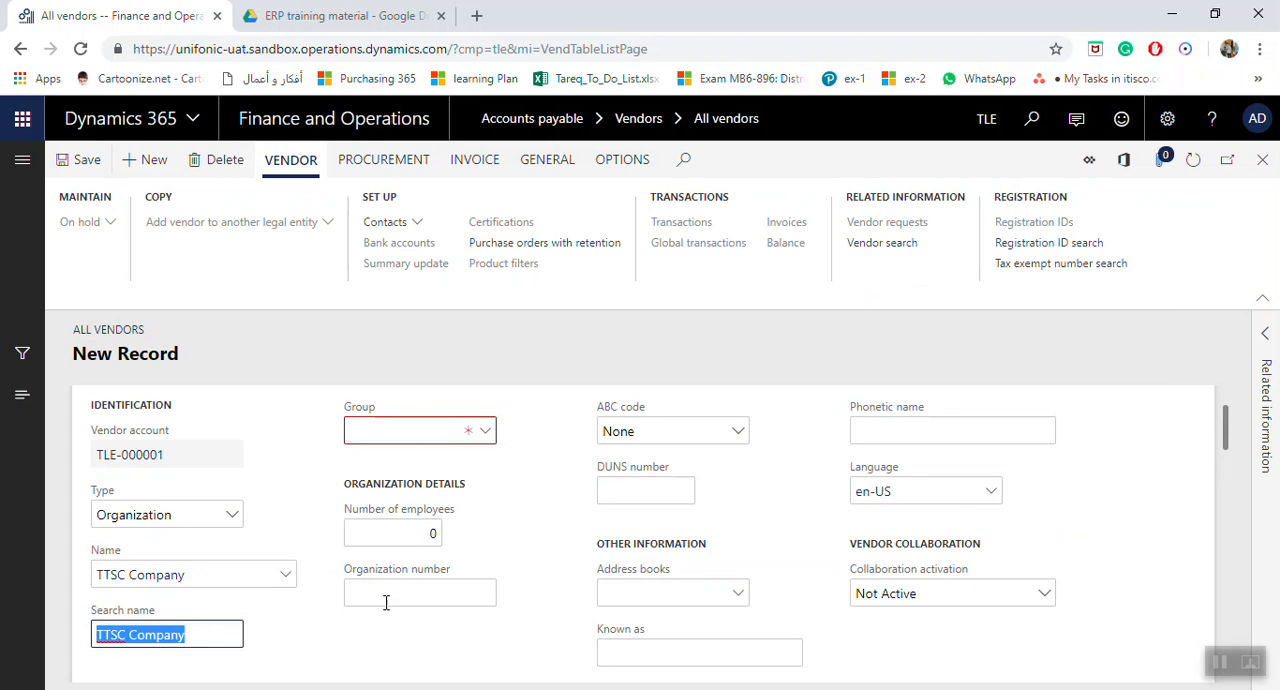
{"action": "left_click", "coordinate": [490, 431]}
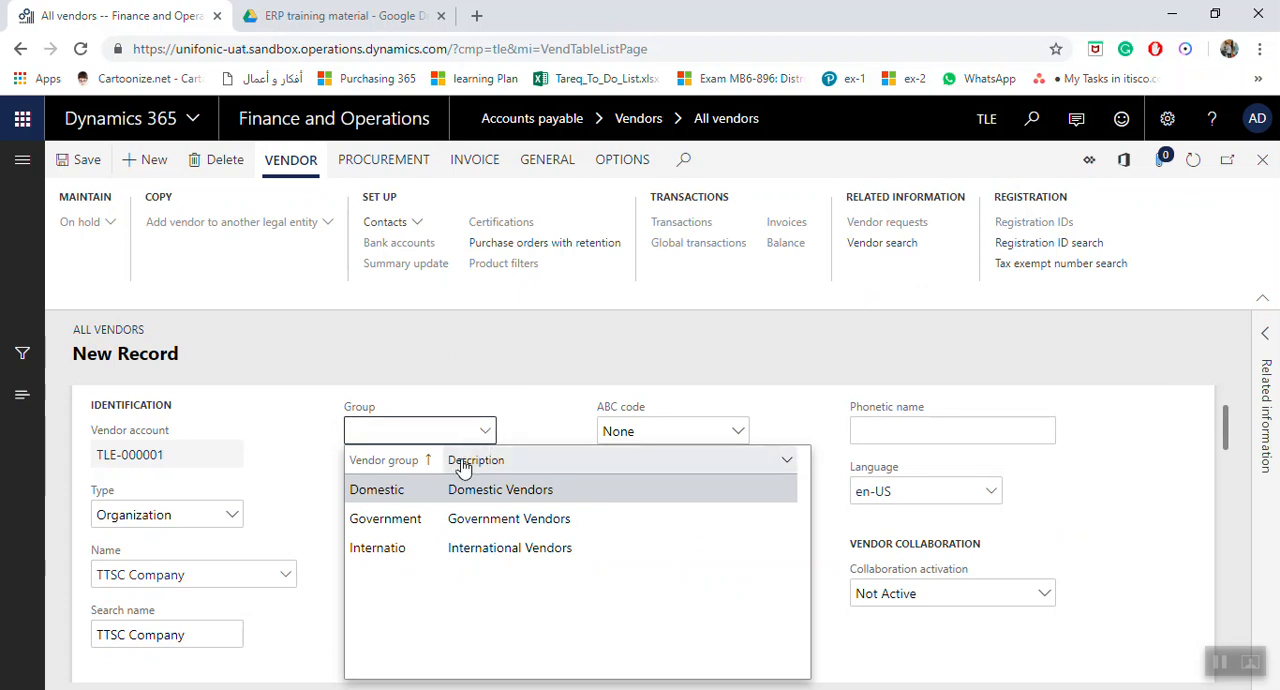
{"action": "left_click", "coordinate": [403, 489]}
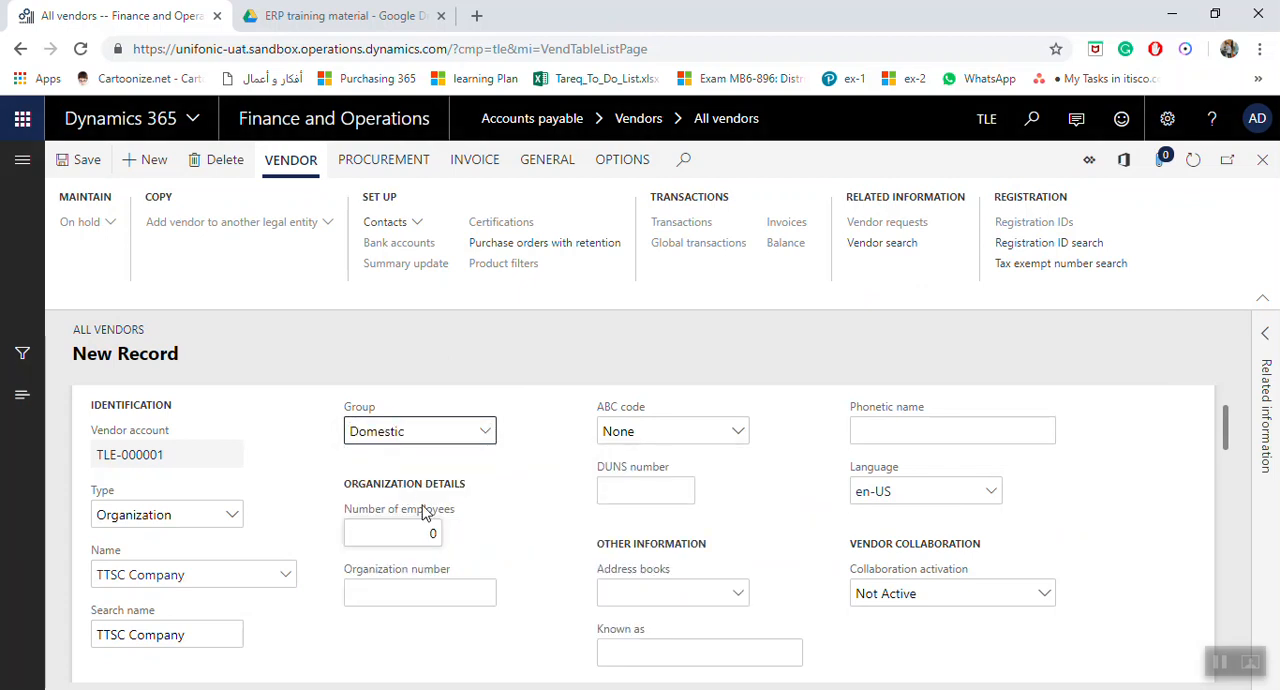
Enter the vendor's organization number and set its ABC code to B.
{"action": "left_click", "coordinate": [409, 531]}
{"action": "left_click", "coordinate": [399, 589]}
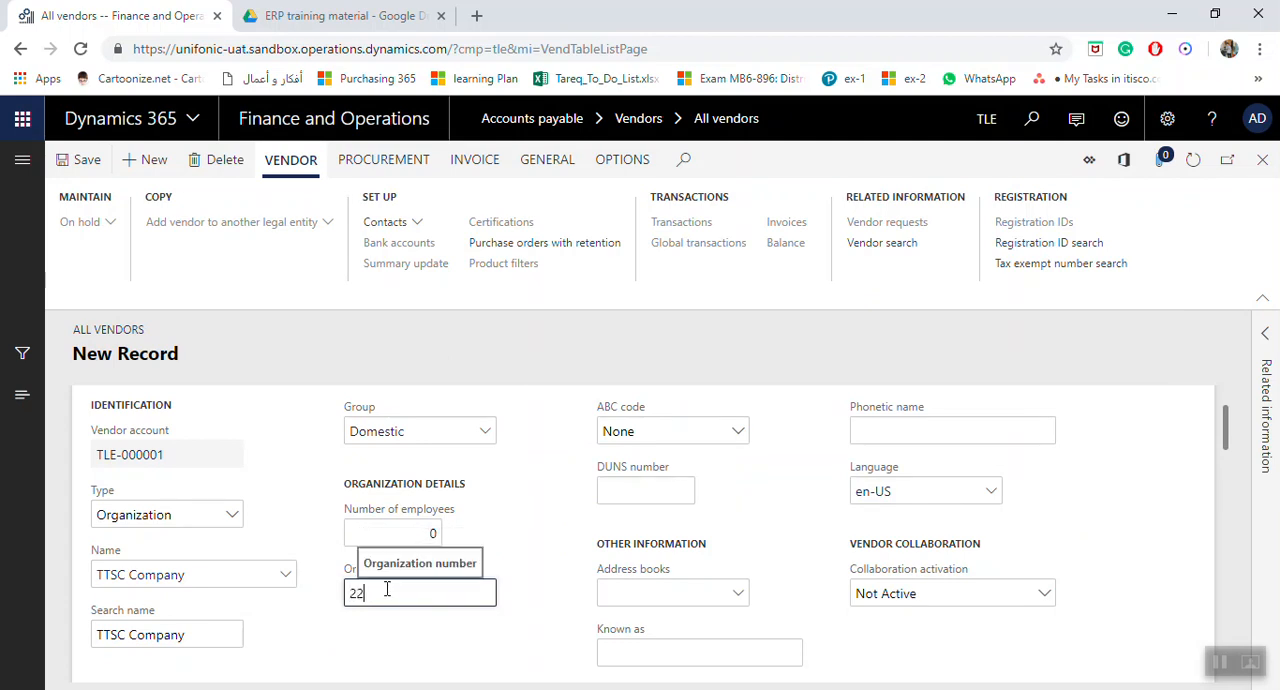
{"action": "type", "text": "2222222222"}
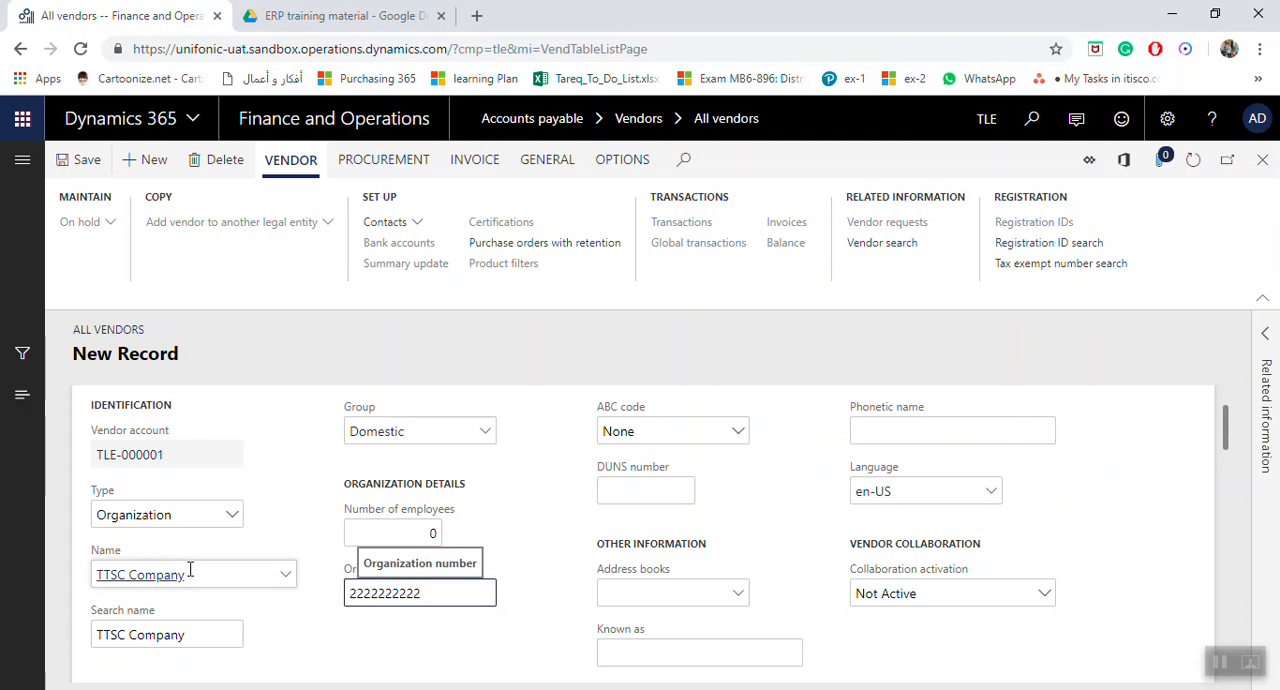
{"action": "left_click", "coordinate": [740, 436]}
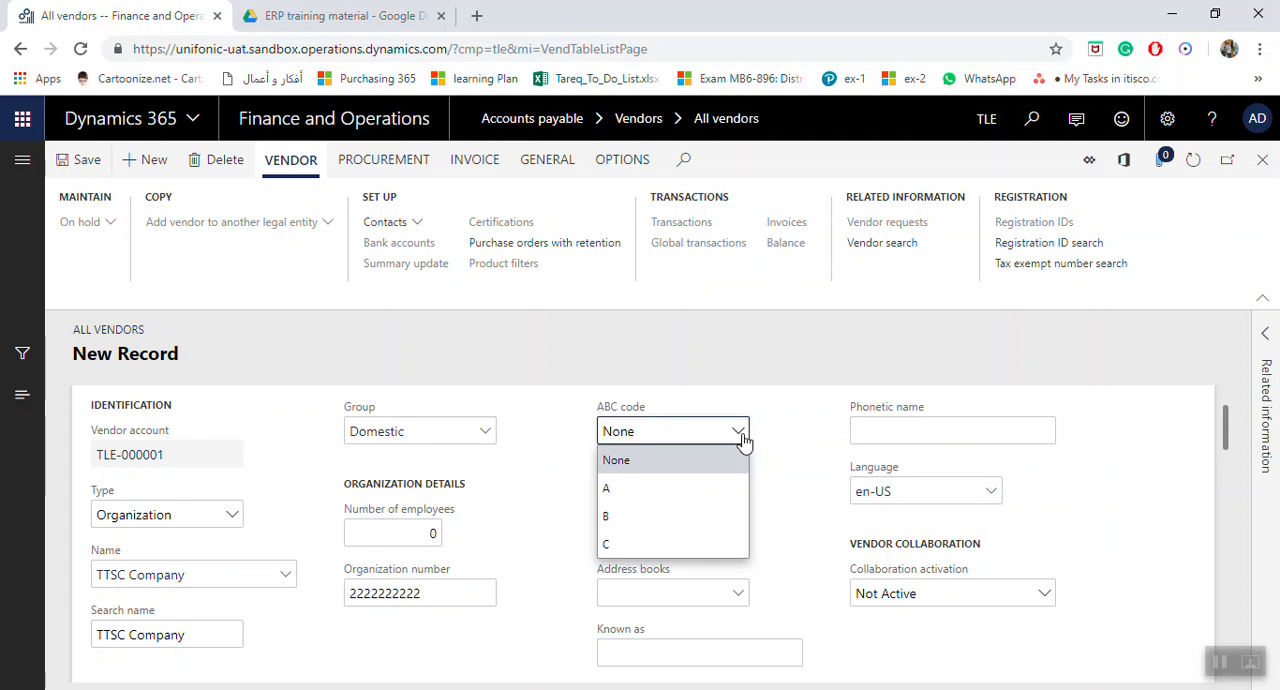
{"action": "left_click", "coordinate": [636, 529]}
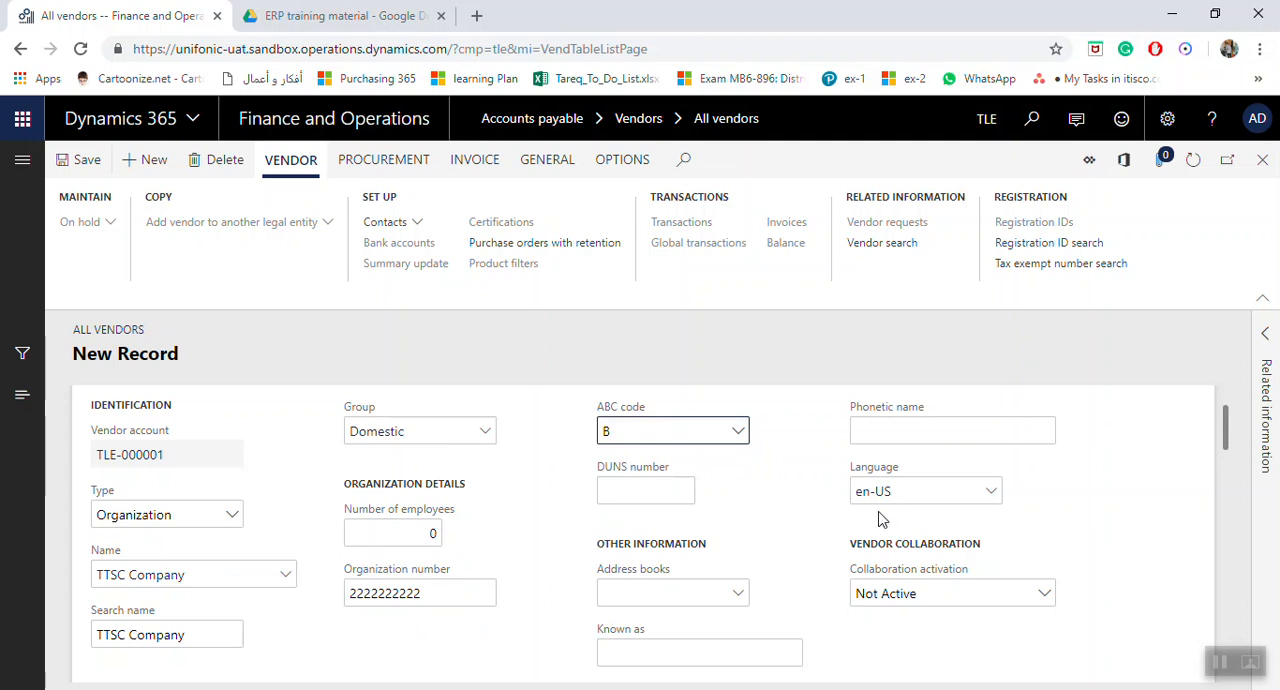
{"action": "left_click", "coordinate": [668, 657]}
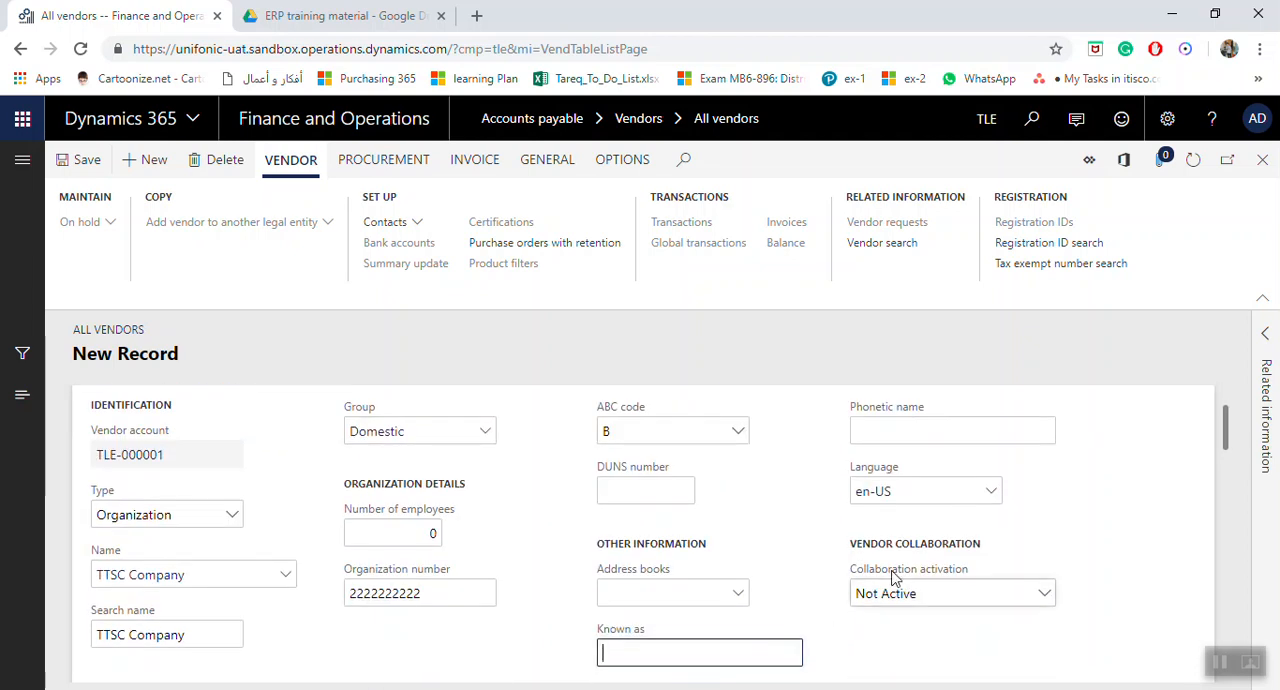
{"action": "left_click", "coordinate": [989, 493]}
{"action": "left_click", "coordinate": [989, 493]}
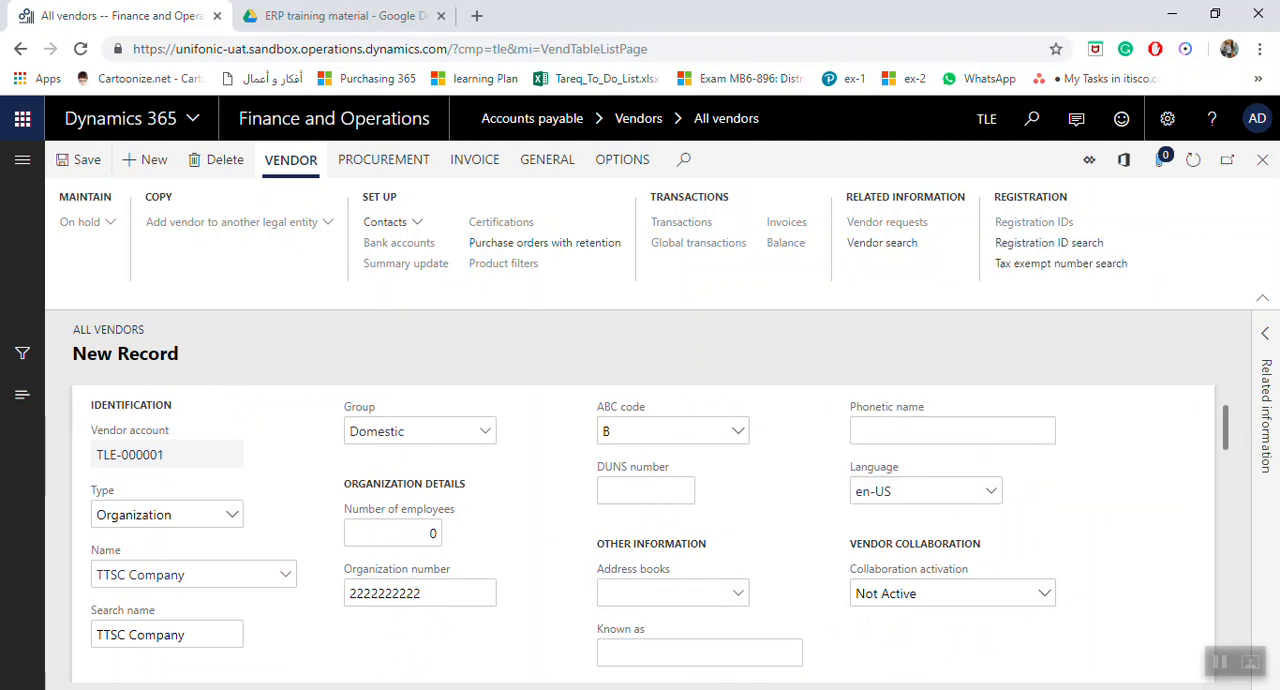
{"action": "left_click", "coordinate": [1044, 596]}
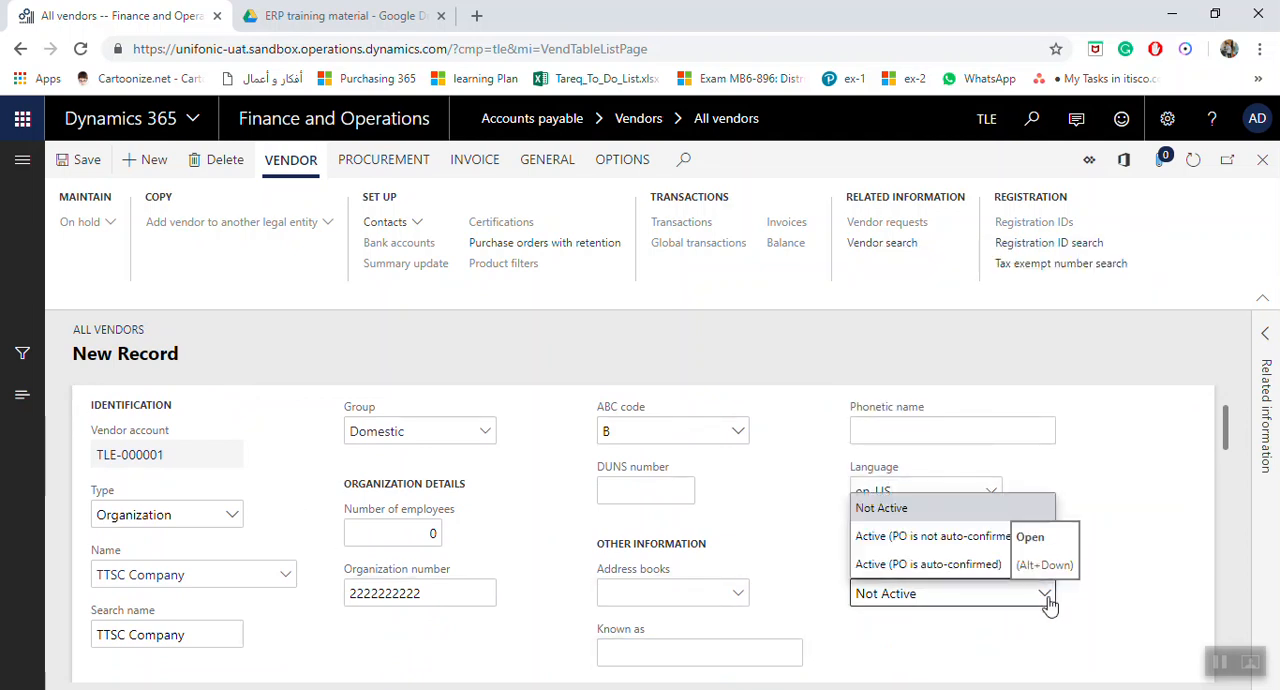
{"action": "left_click", "coordinate": [1046, 597]}
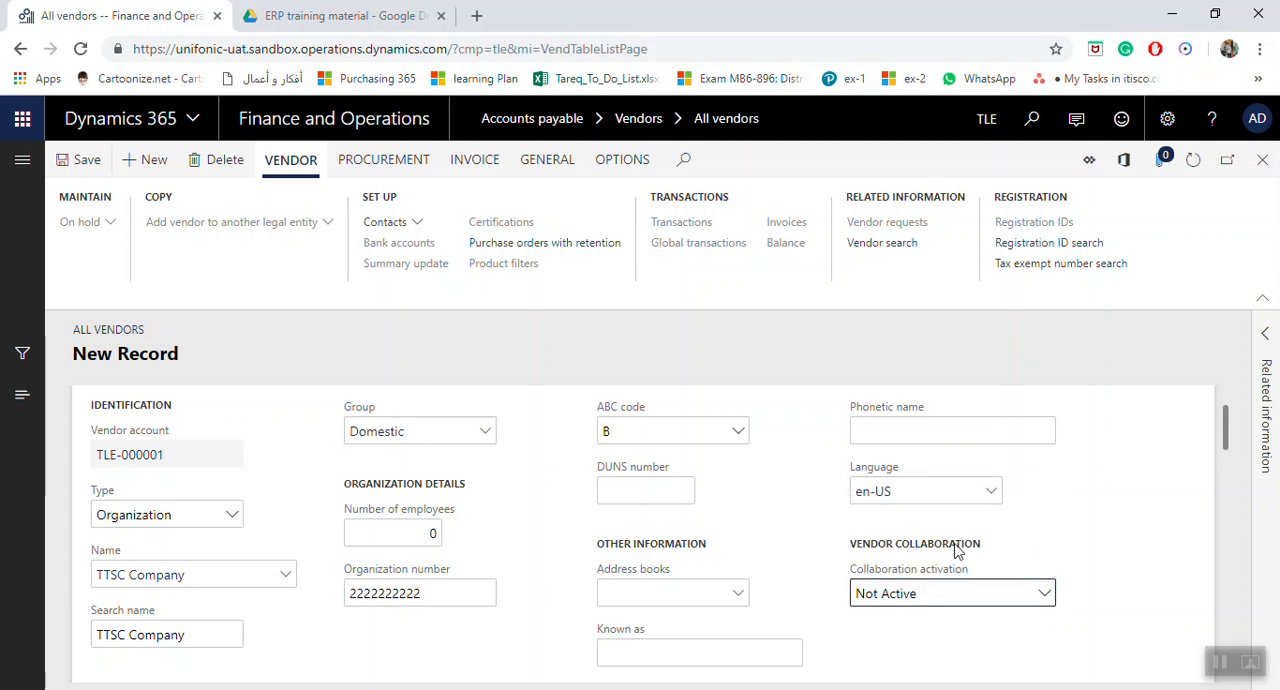
Add a new address to the vendor with the name Head Office.
{"action": "scroll", "coordinate": [963, 470], "scroll_direction": "down", "scroll_amount": 3}
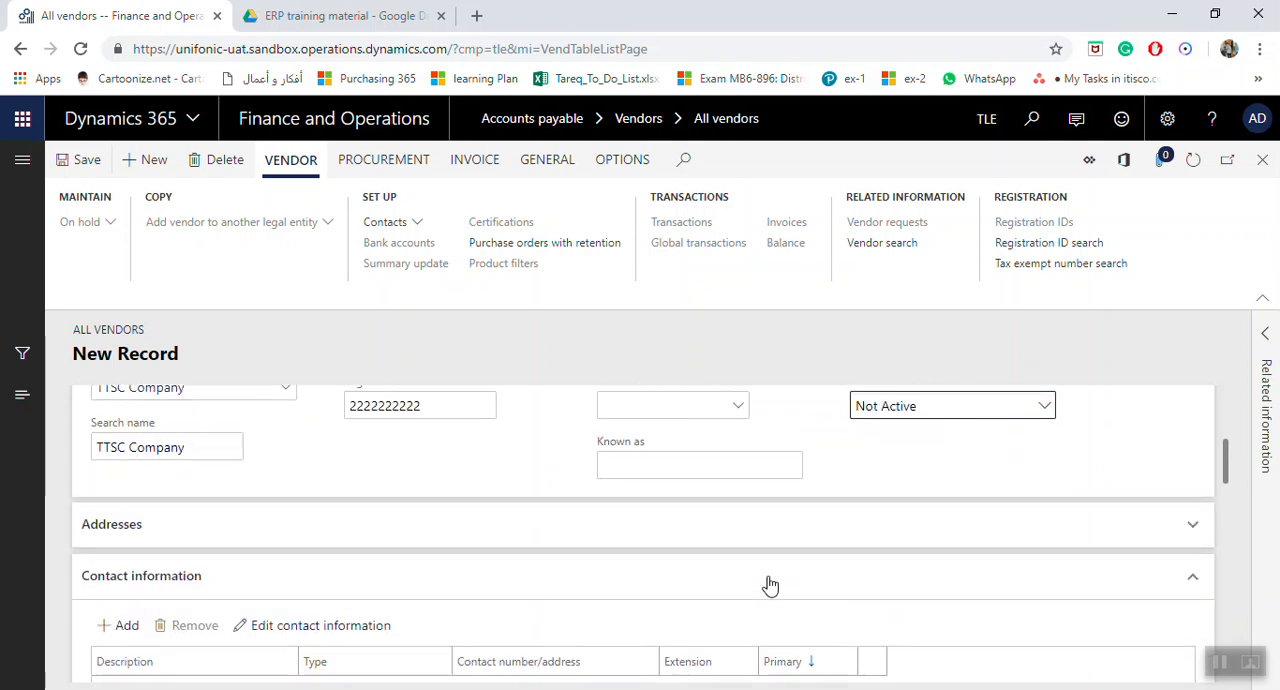
{"action": "left_click", "coordinate": [1190, 524]}
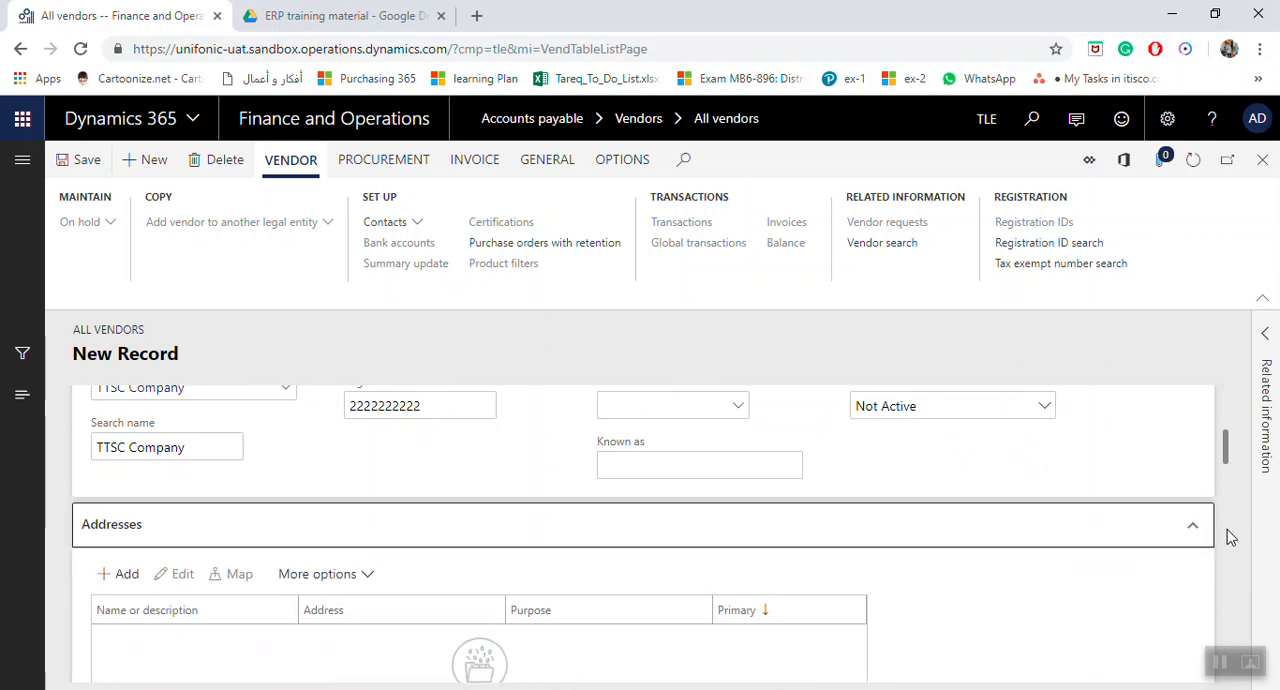
{"action": "scroll", "coordinate": [700, 530], "scroll_direction": "down", "scroll_amount": 1}
{"action": "left_click", "coordinate": [142, 476]}
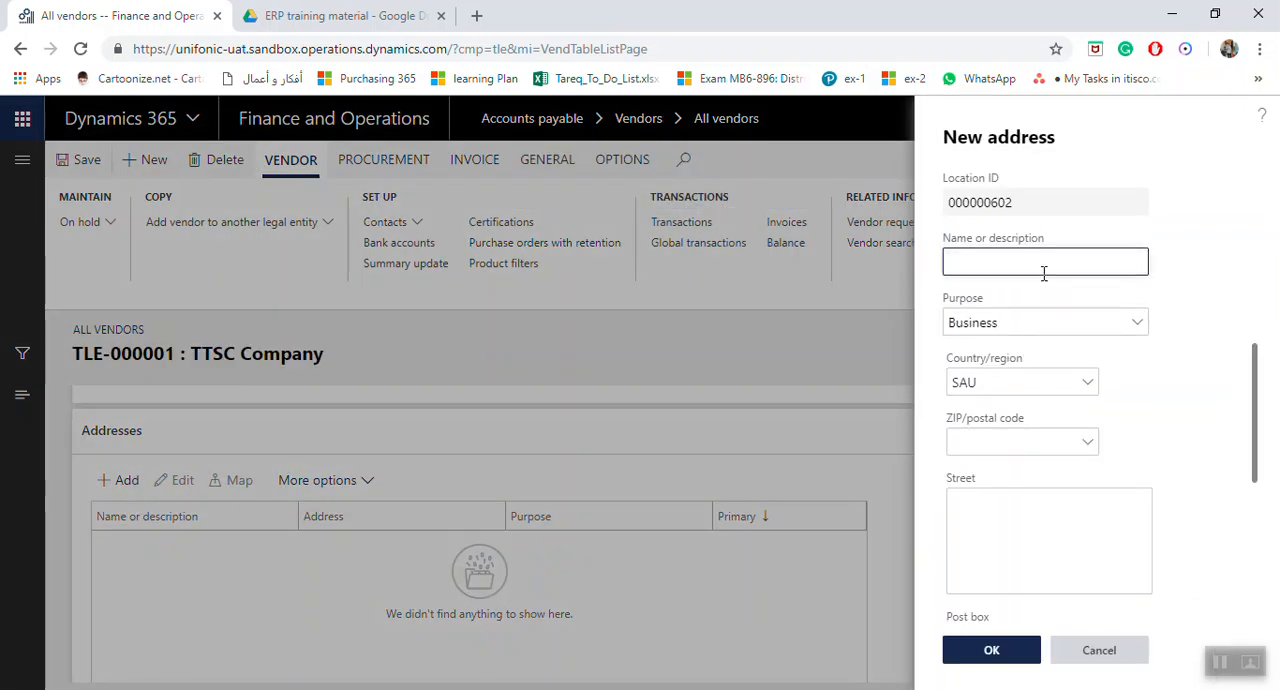
{"action": "key", "text": "Caps_Lock"}
{"action": "type", "text": "Head Office"}
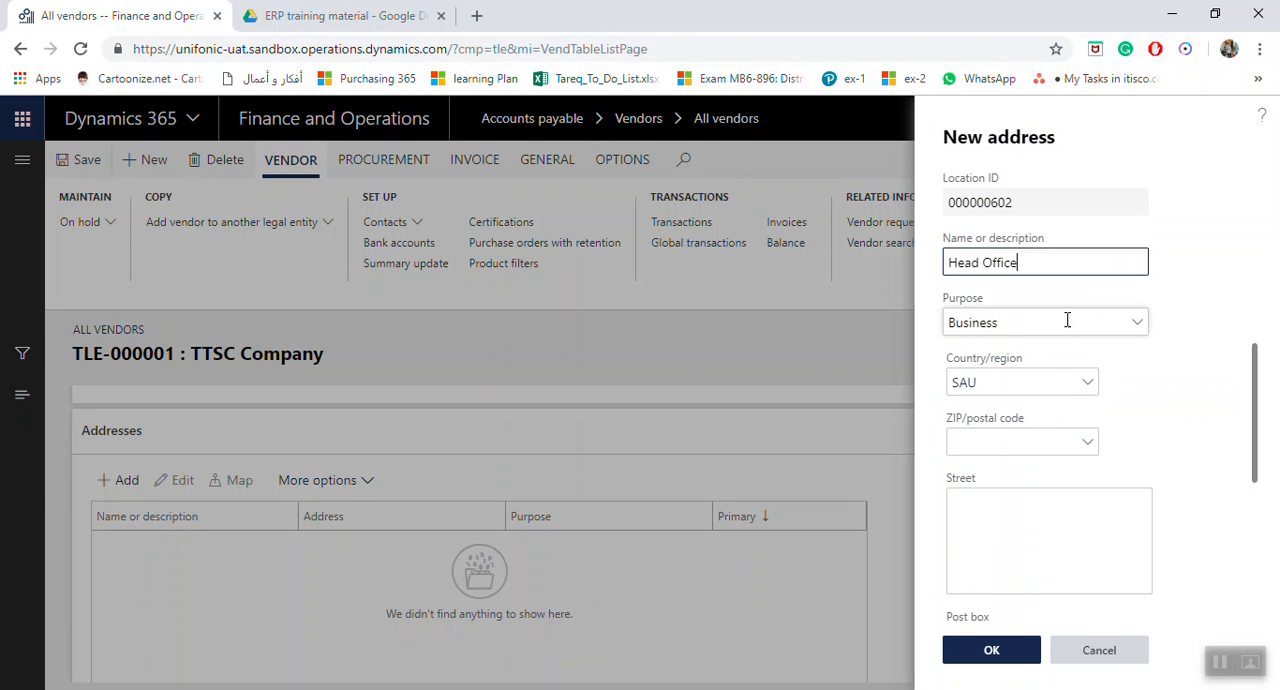
Fill in the street and post box of the Head Office address and save the address.
{"action": "left_click", "coordinate": [1073, 515]}
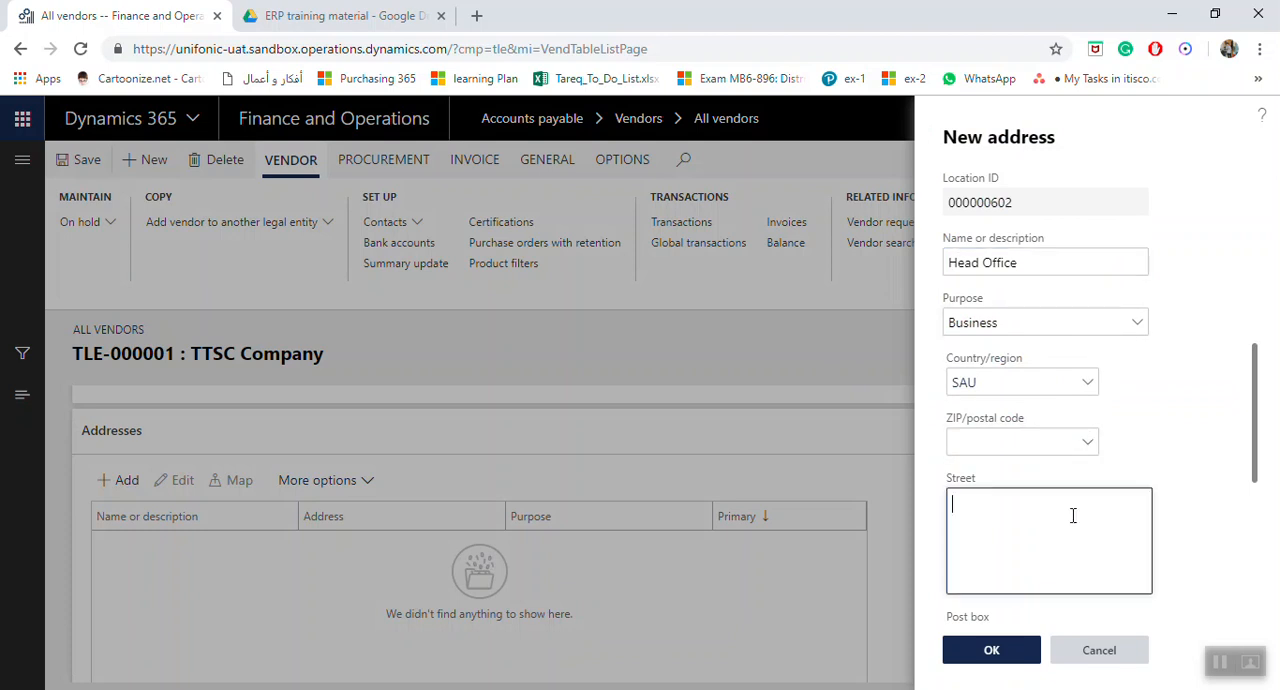
{"action": "scroll", "coordinate": [1072, 514], "scroll_direction": "down", "scroll_amount": 2}
{"action": "scroll", "coordinate": [1077, 486], "scroll_direction": "up", "scroll_amount": 1}
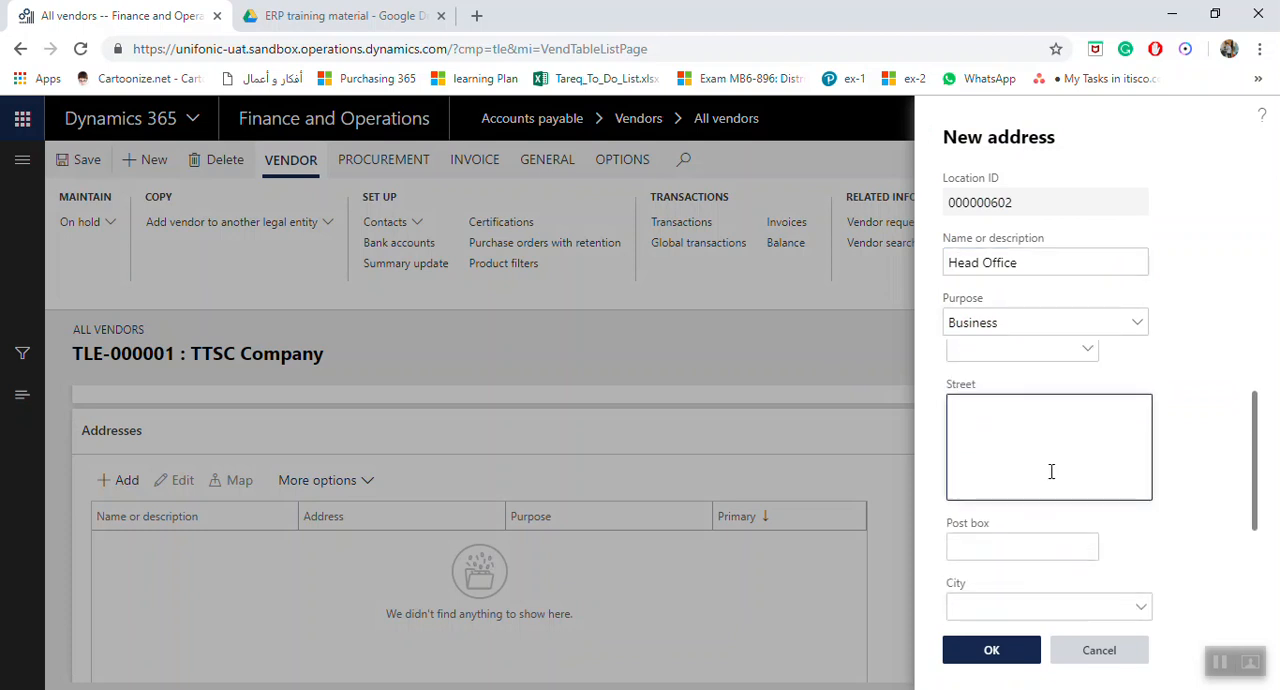
{"action": "type", "text": "tttttttttt54fvhjjb"}
{"action": "left_click", "coordinate": [1016, 544]}
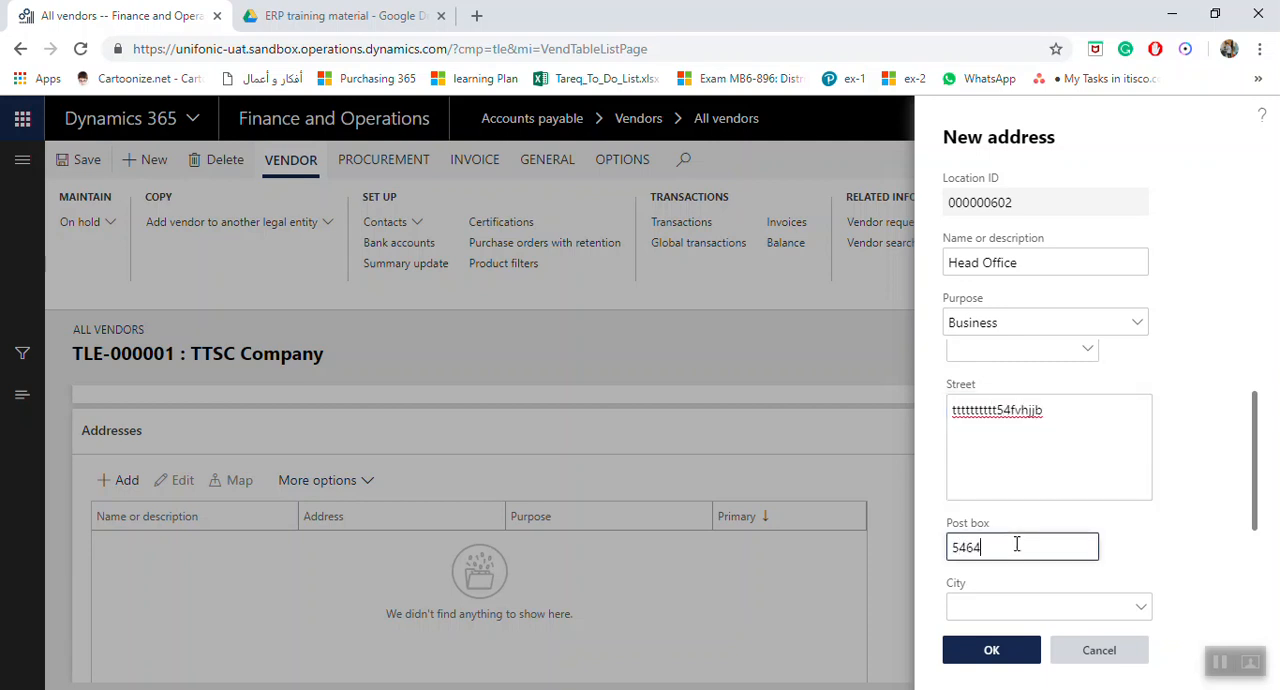
{"action": "scroll", "coordinate": [1072, 530], "scroll_direction": "down", "scroll_amount": 3}
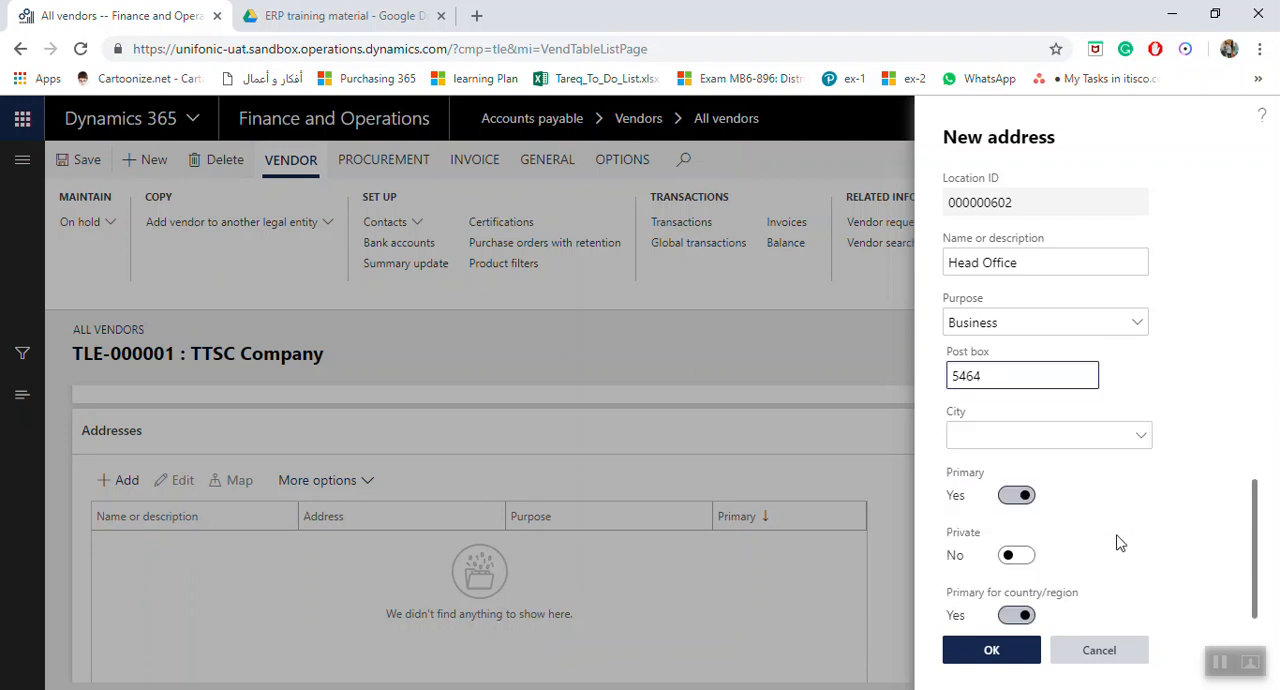
{"action": "left_click", "coordinate": [1012, 549]}
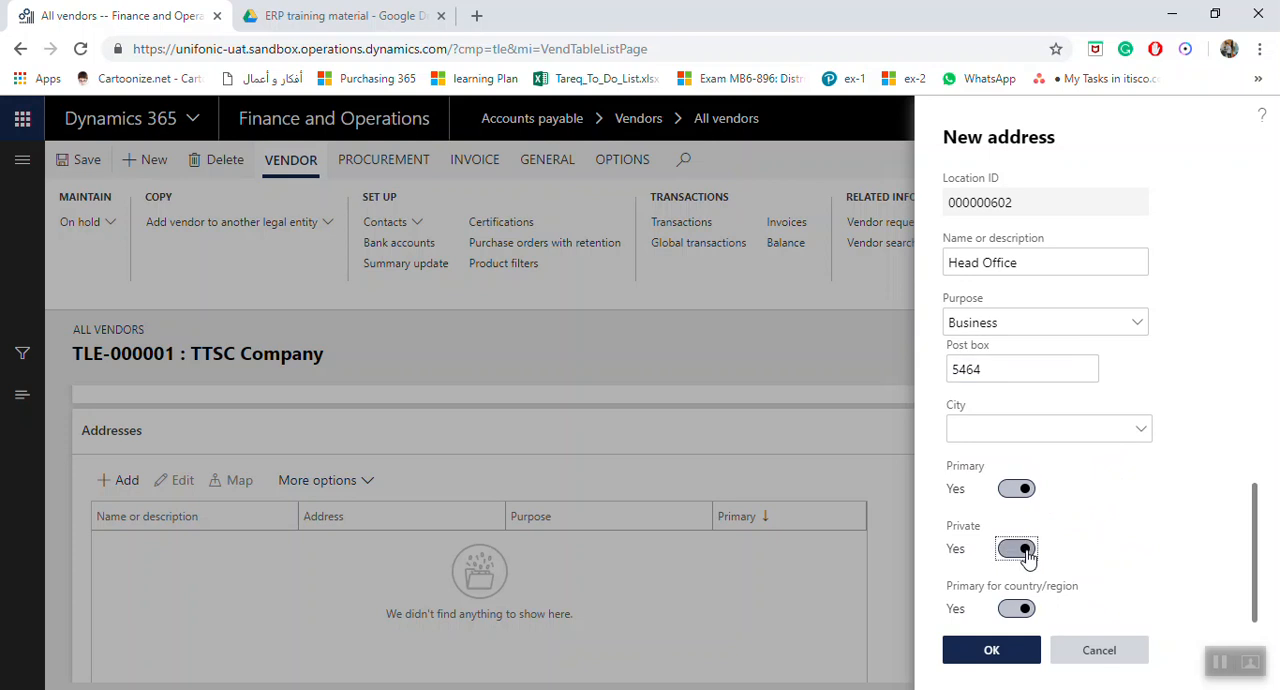
{"action": "left_click", "coordinate": [1014, 650]}
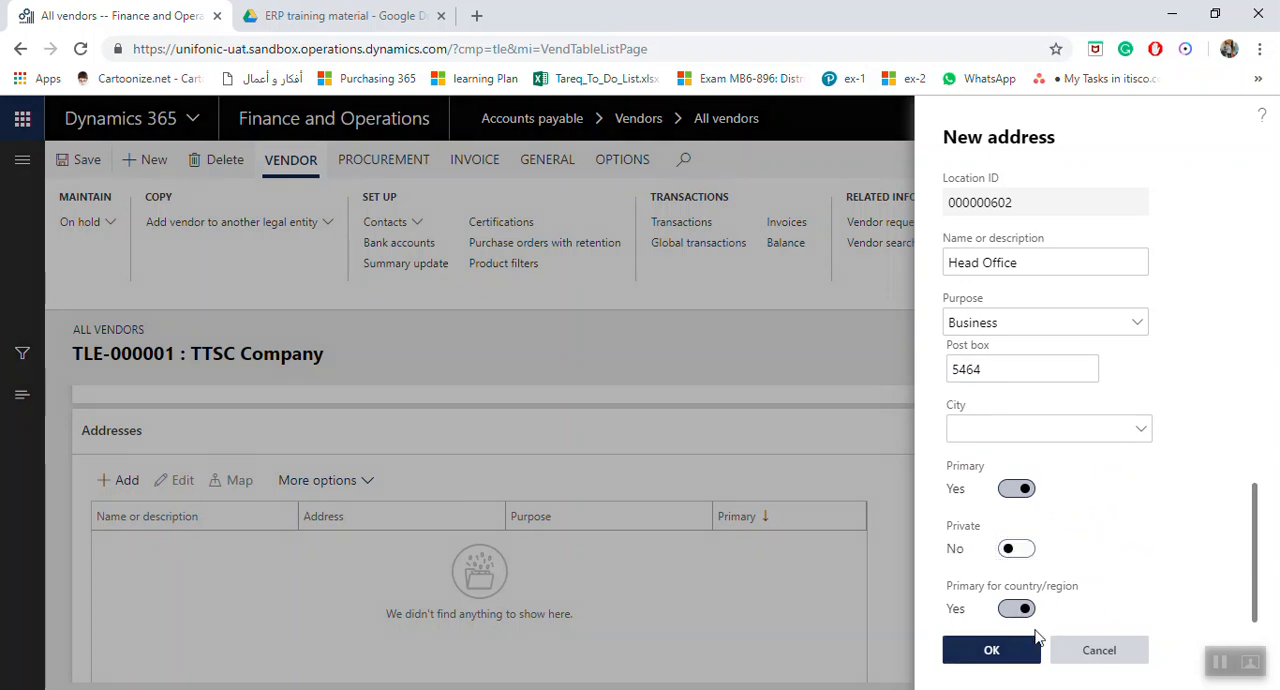
Look up the vendor's Head Office address on the map and examine the area shown.
{"action": "scroll", "coordinate": [345, 533], "scroll_direction": "down", "scroll_amount": 1}
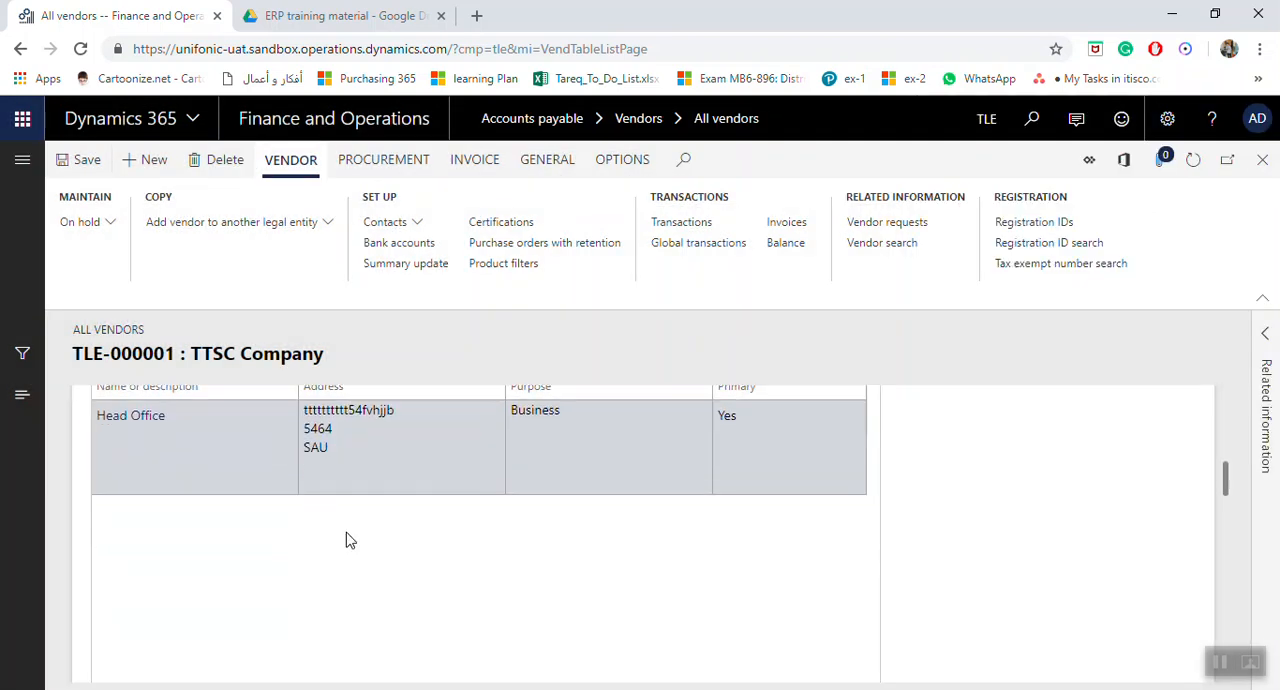
{"action": "scroll", "coordinate": [333, 525], "scroll_direction": "up", "scroll_amount": 1}
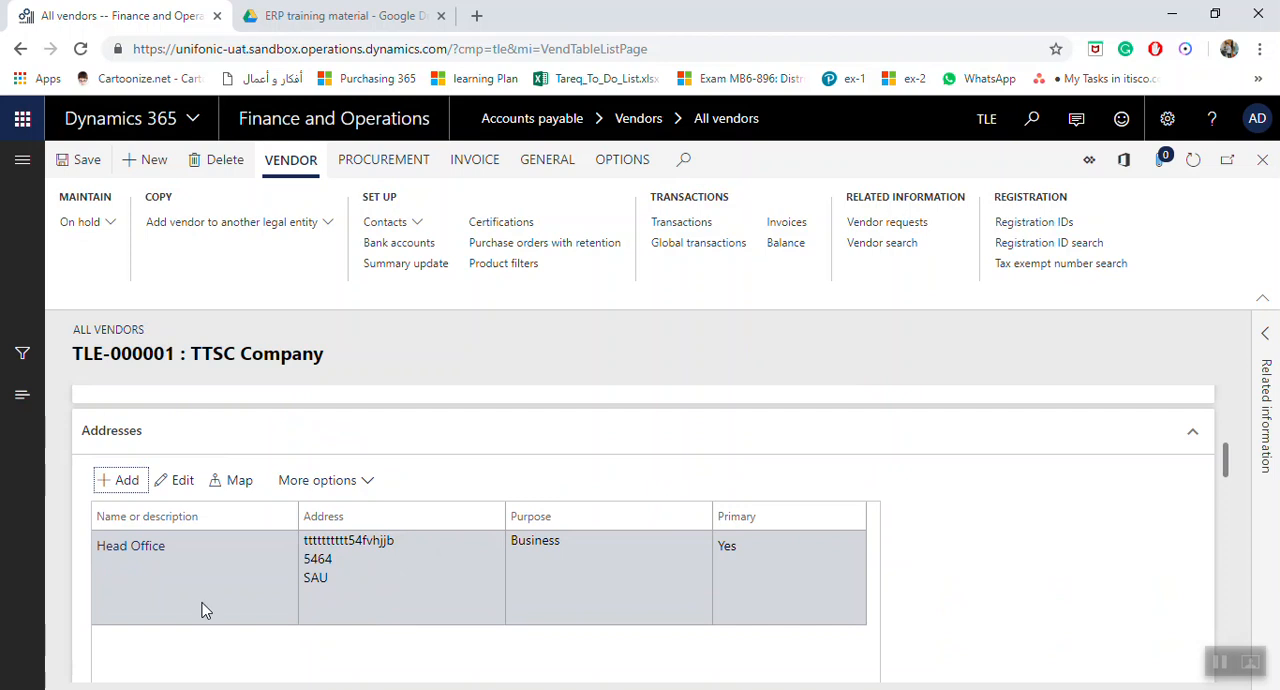
{"action": "left_click", "coordinate": [242, 494]}
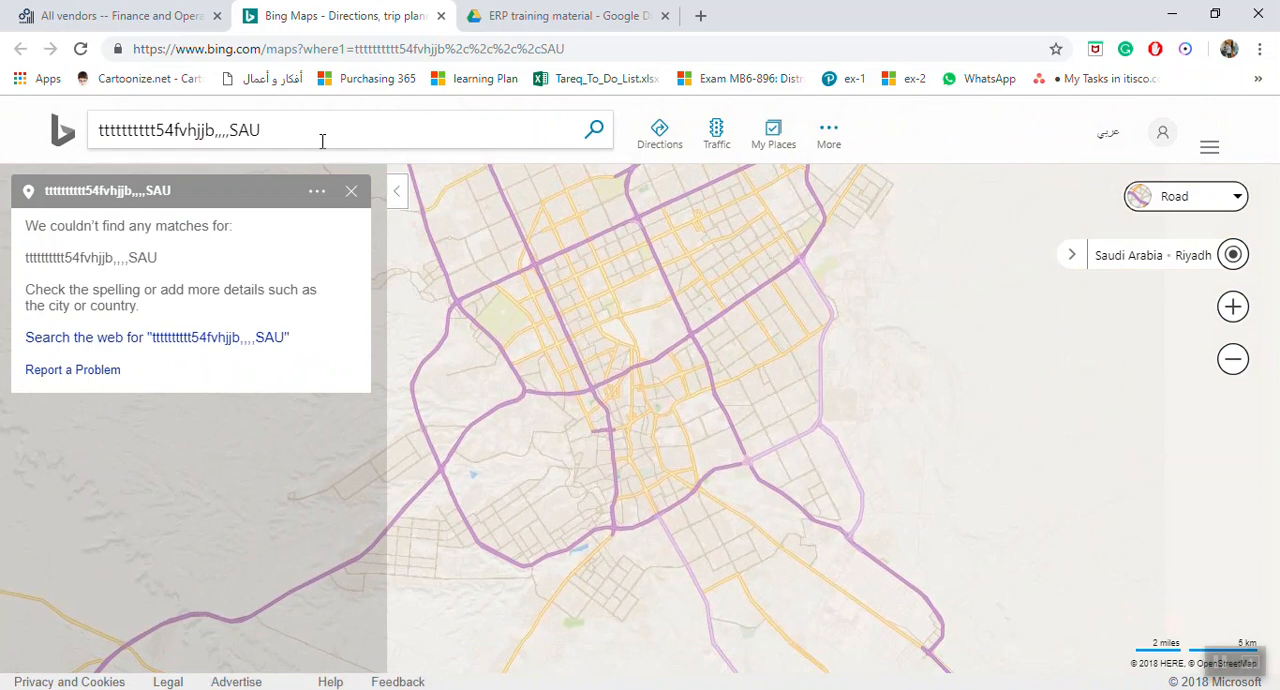
{"action": "scroll", "coordinate": [691, 450], "scroll_direction": "up", "scroll_amount": 5}
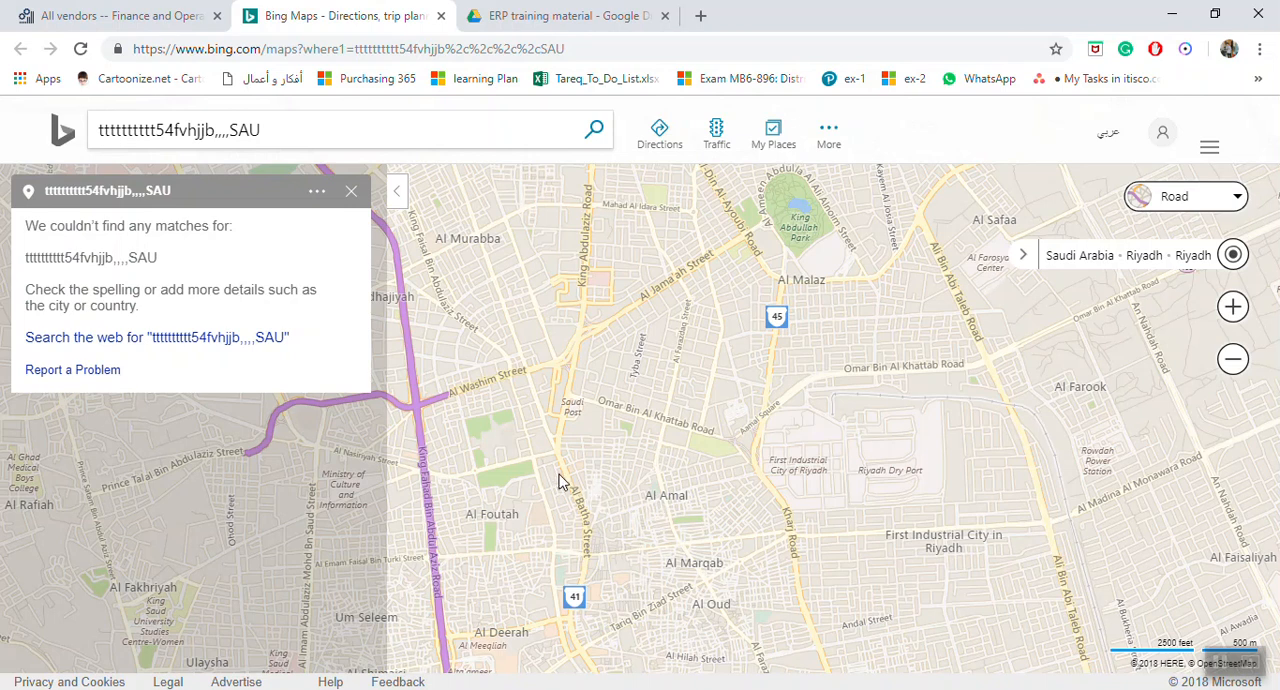
{"action": "scroll", "coordinate": [559, 481], "scroll_direction": "up", "scroll_amount": 1}
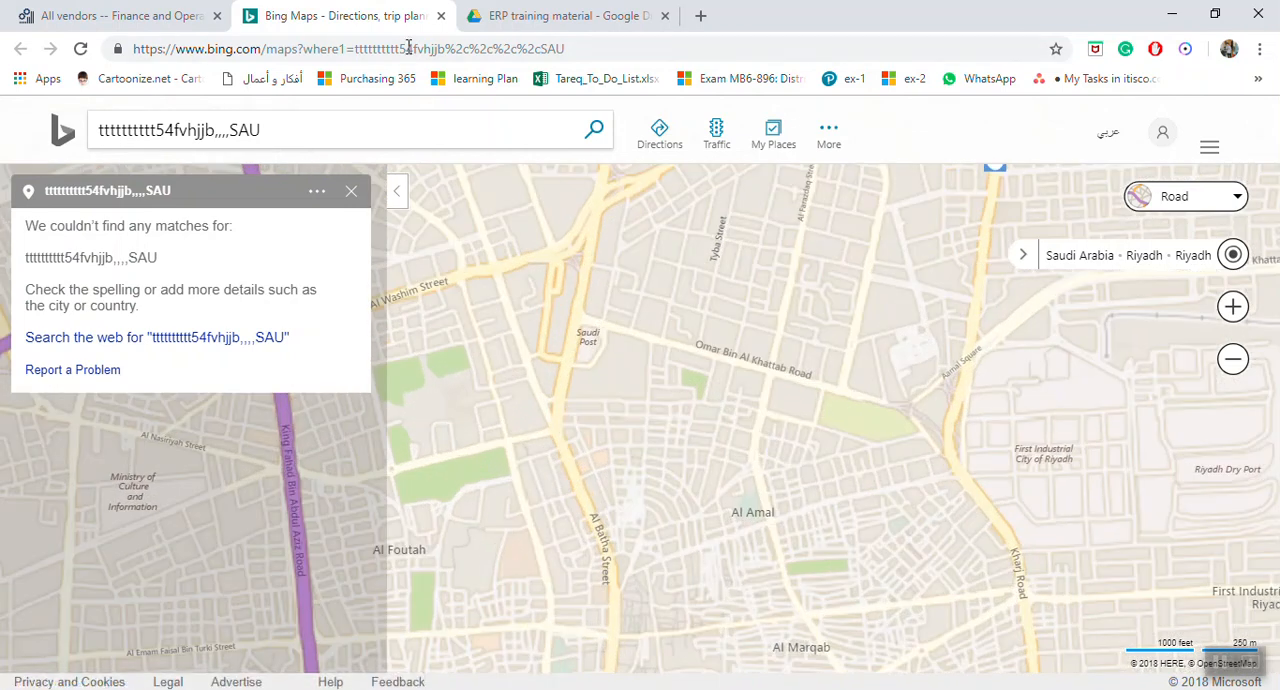
Close the map page and add a contact information line of type Phone to the vendor.
{"action": "left_click", "coordinate": [439, 16]}
{"action": "scroll", "coordinate": [454, 523], "scroll_direction": "down", "scroll_amount": 3}
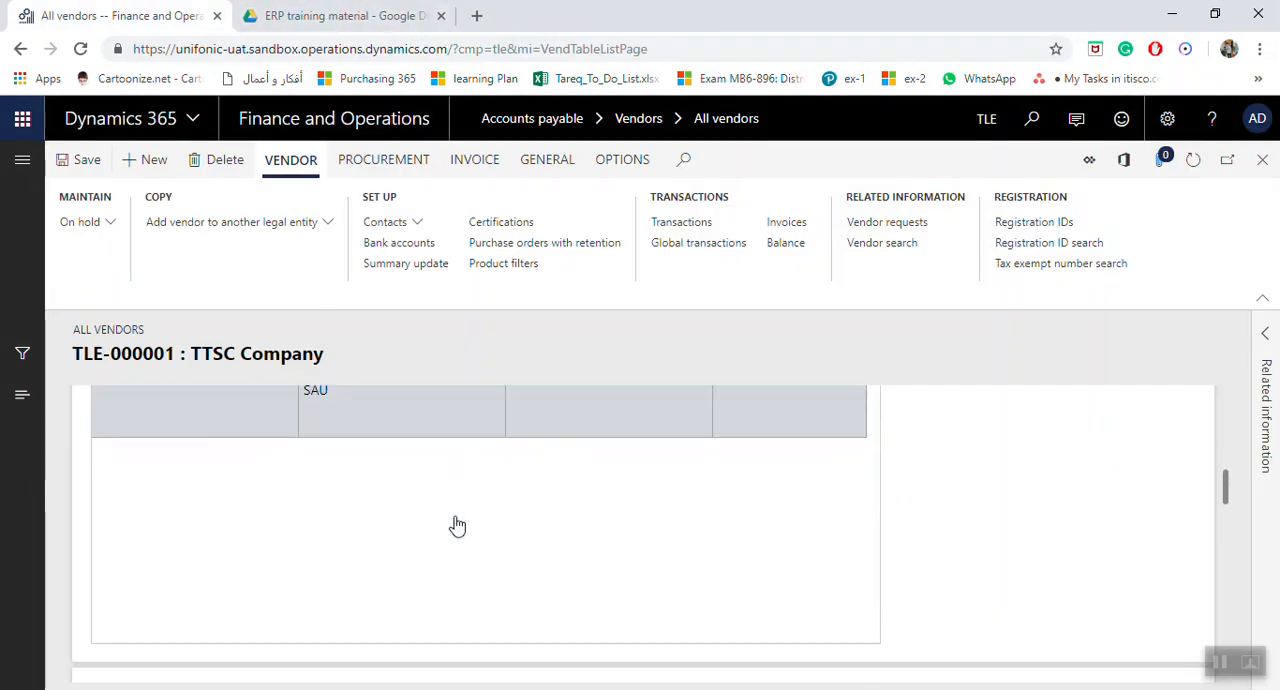
{"action": "left_click", "coordinate": [120, 551]}
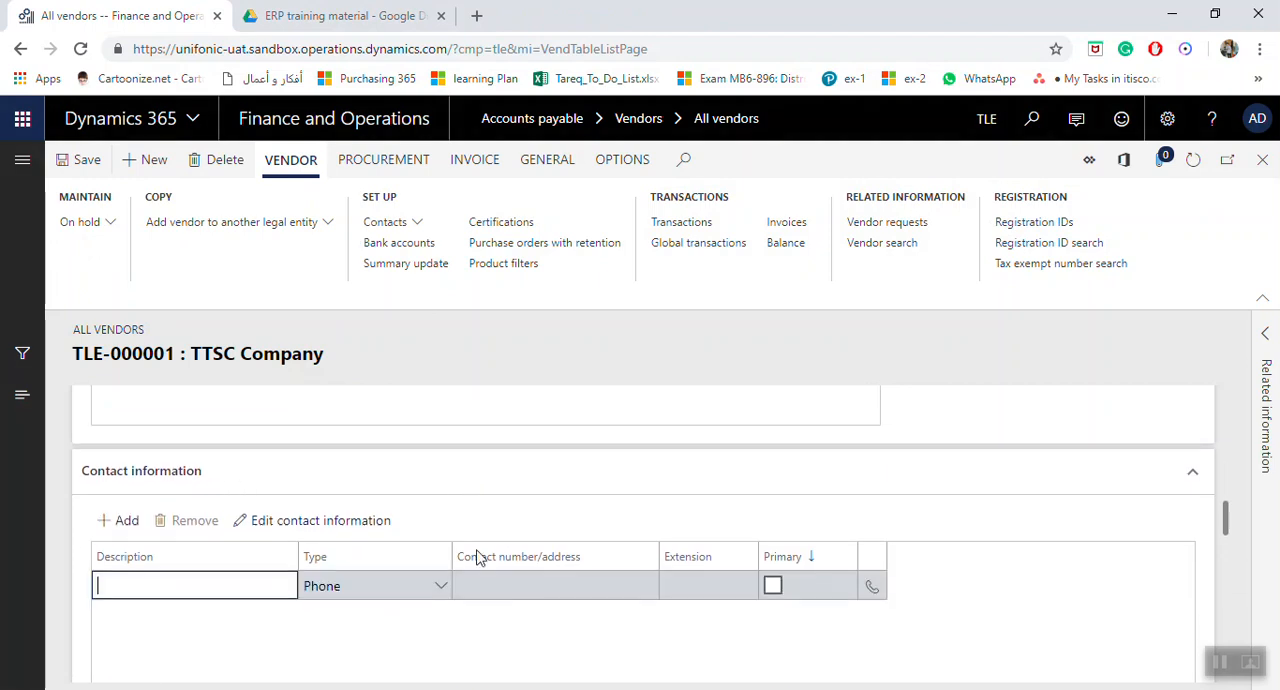
{"action": "left_click", "coordinate": [440, 524]}
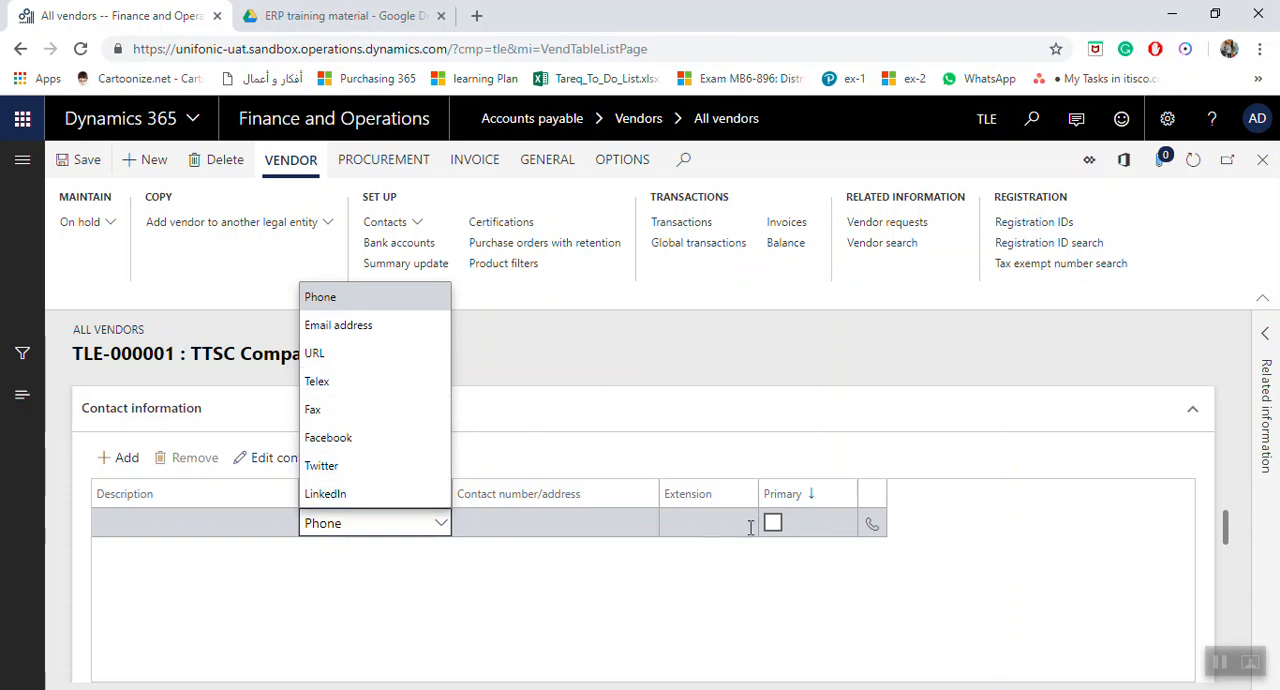
{"action": "left_click", "coordinate": [389, 524]}
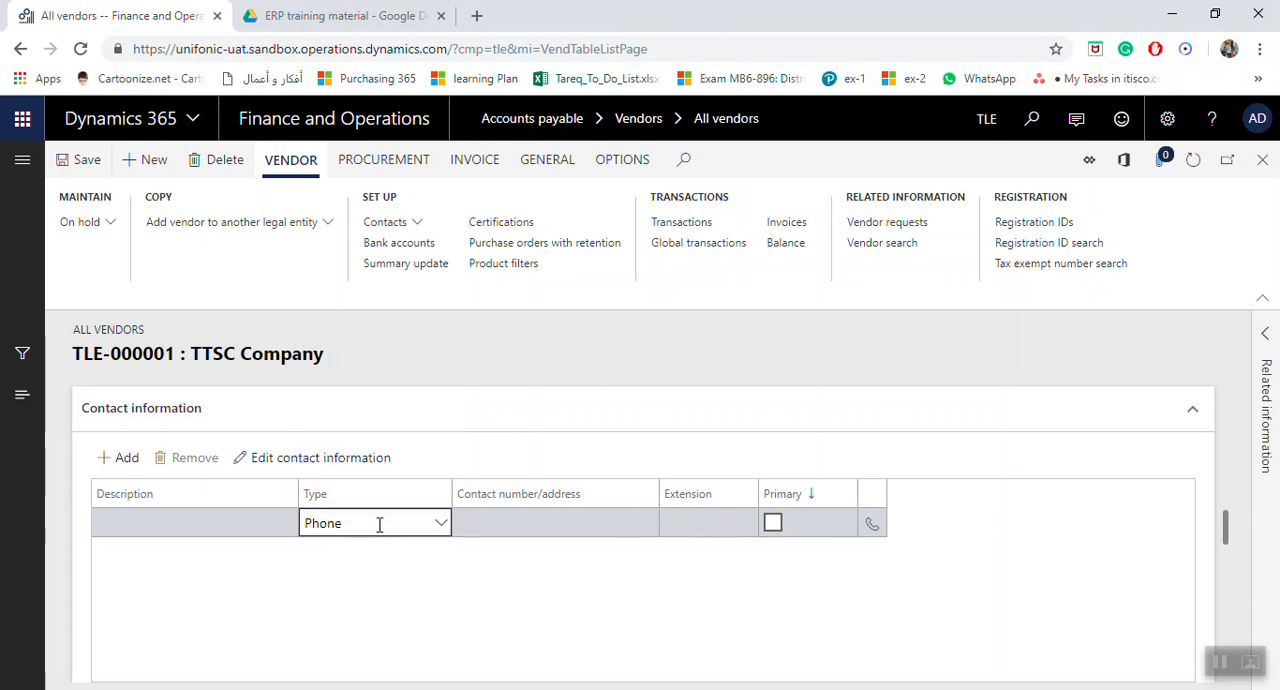
Describe the contact line as Phone, enter the phone number with extension 435, and mark it as primary.
{"action": "left_click", "coordinate": [268, 523]}
{"action": "key", "text": "Caps_Lock"}
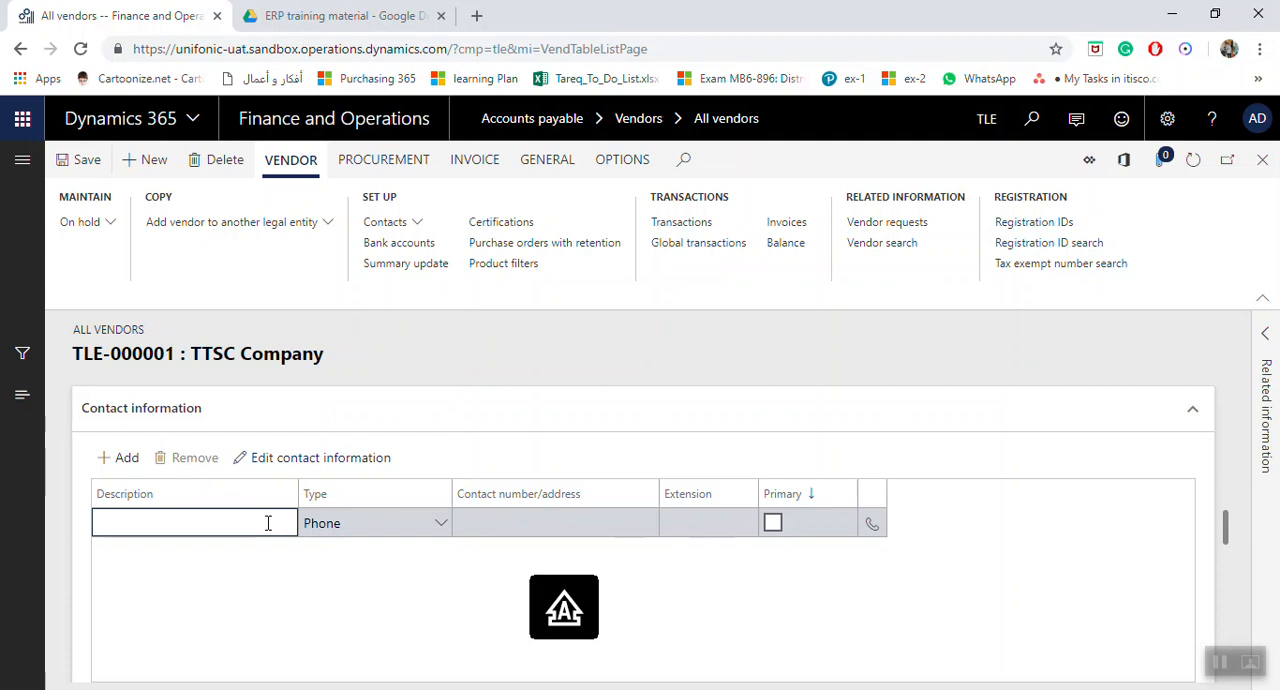
{"action": "type", "text": "P"}
{"action": "key", "text": "Tab"}
{"action": "key", "text": "Tab"}
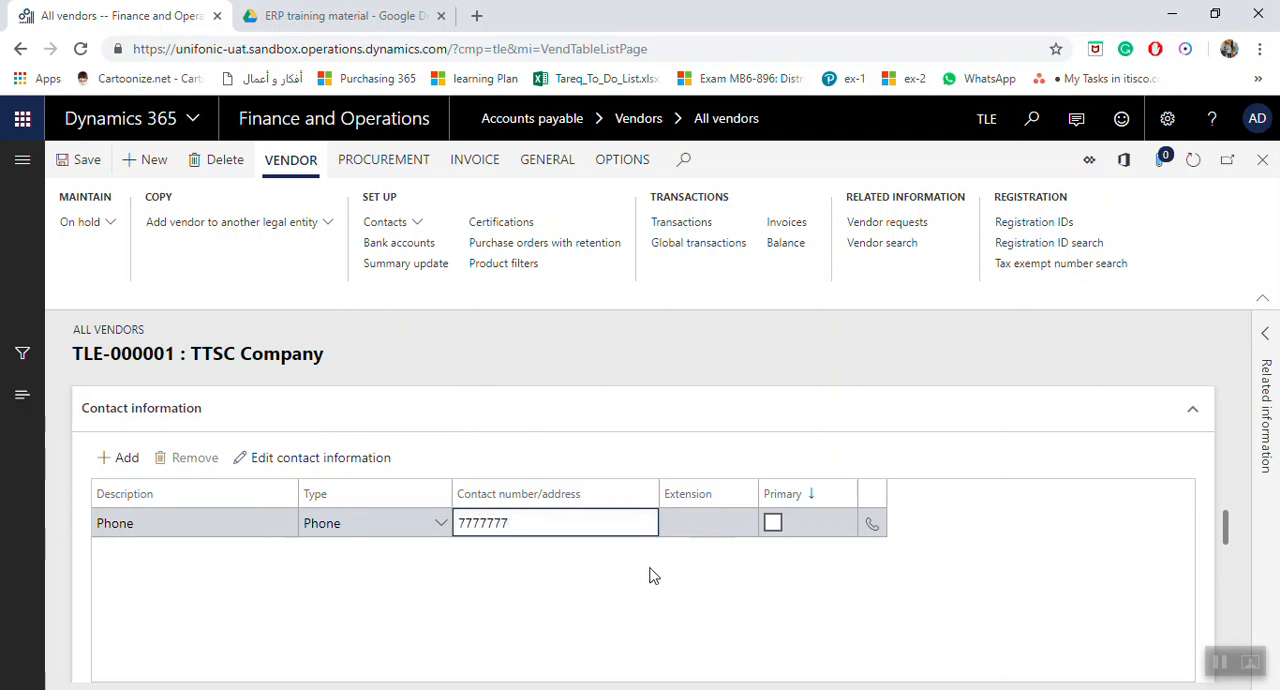
{"action": "left_click", "coordinate": [699, 522]}
{"action": "type", "text": "435"}
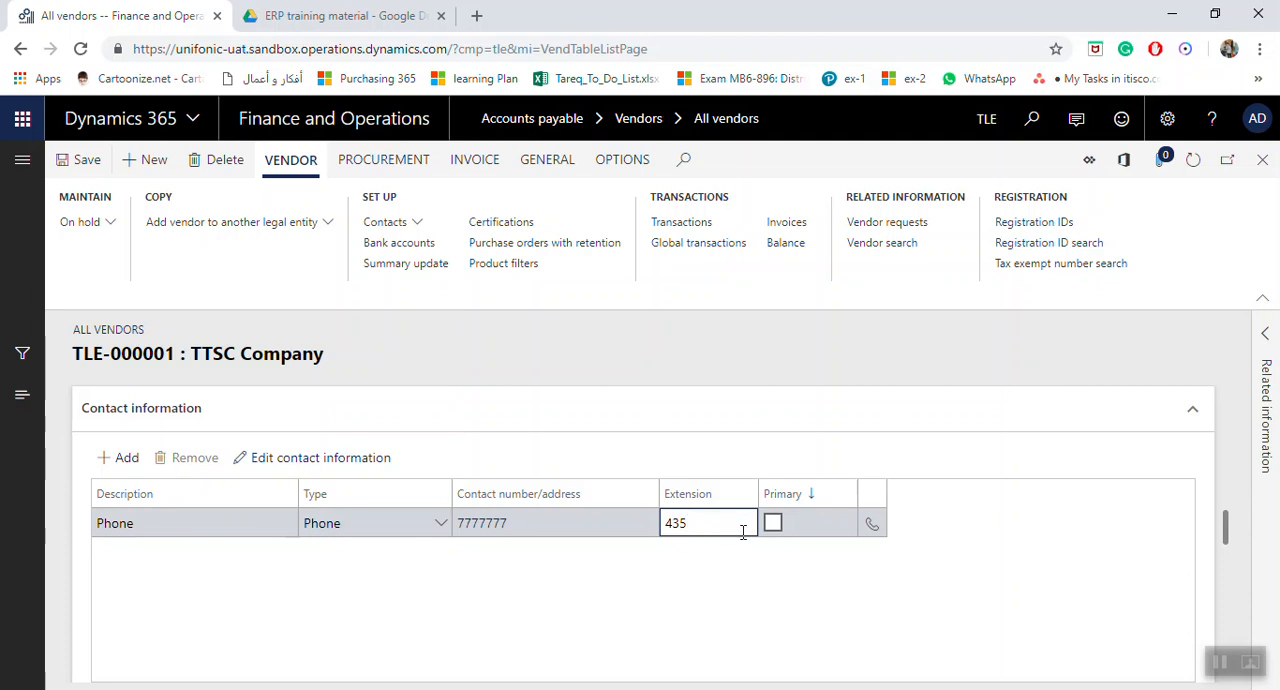
{"action": "left_click", "coordinate": [772, 522]}
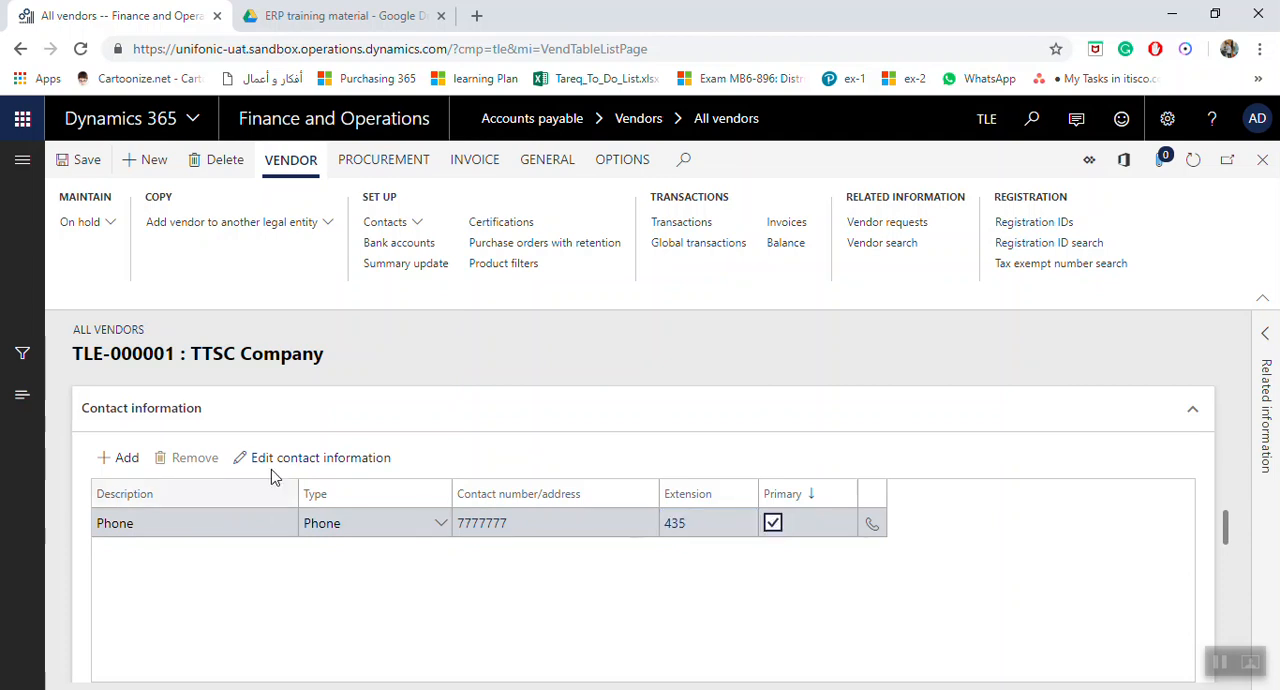
Add a second phone contact line with the contact person's name as description and their phone number.
{"action": "left_click", "coordinate": [128, 462]}
{"action": "key", "text": "Caps_Lock"}
{"action": "type", "text": "Tare"}
{"action": "key", "text": "Caps_Lock"}
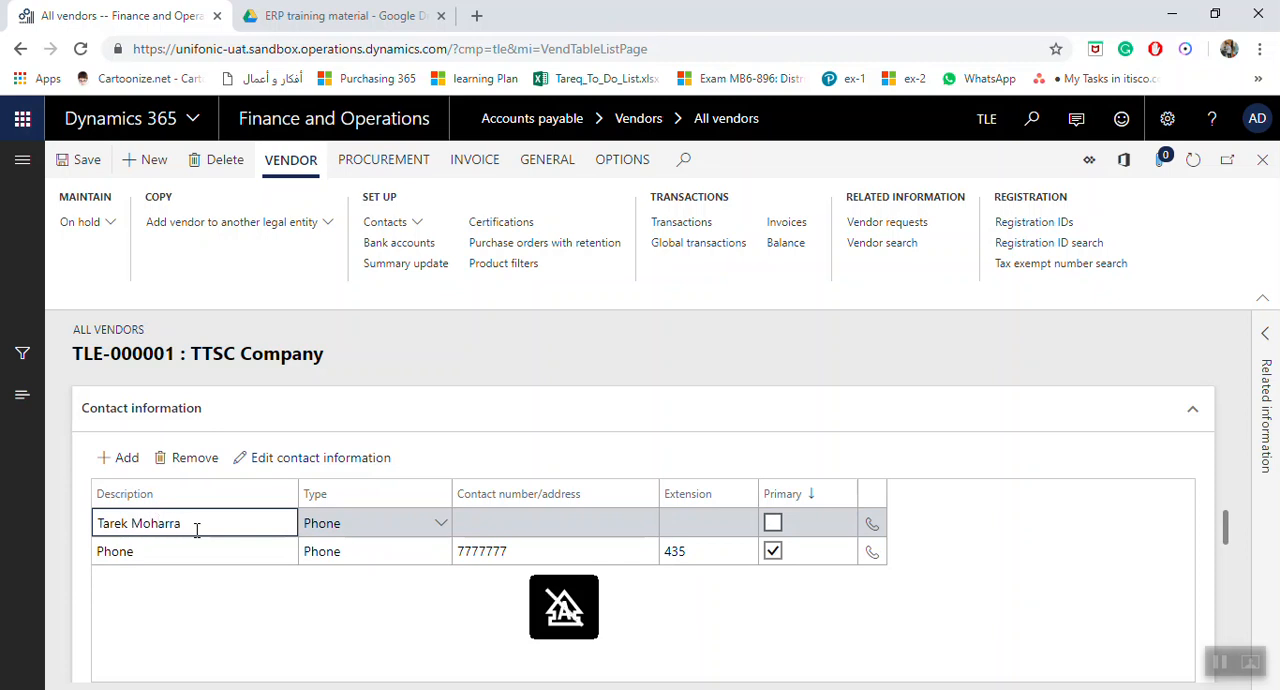
{"action": "left_click", "coordinate": [505, 523]}
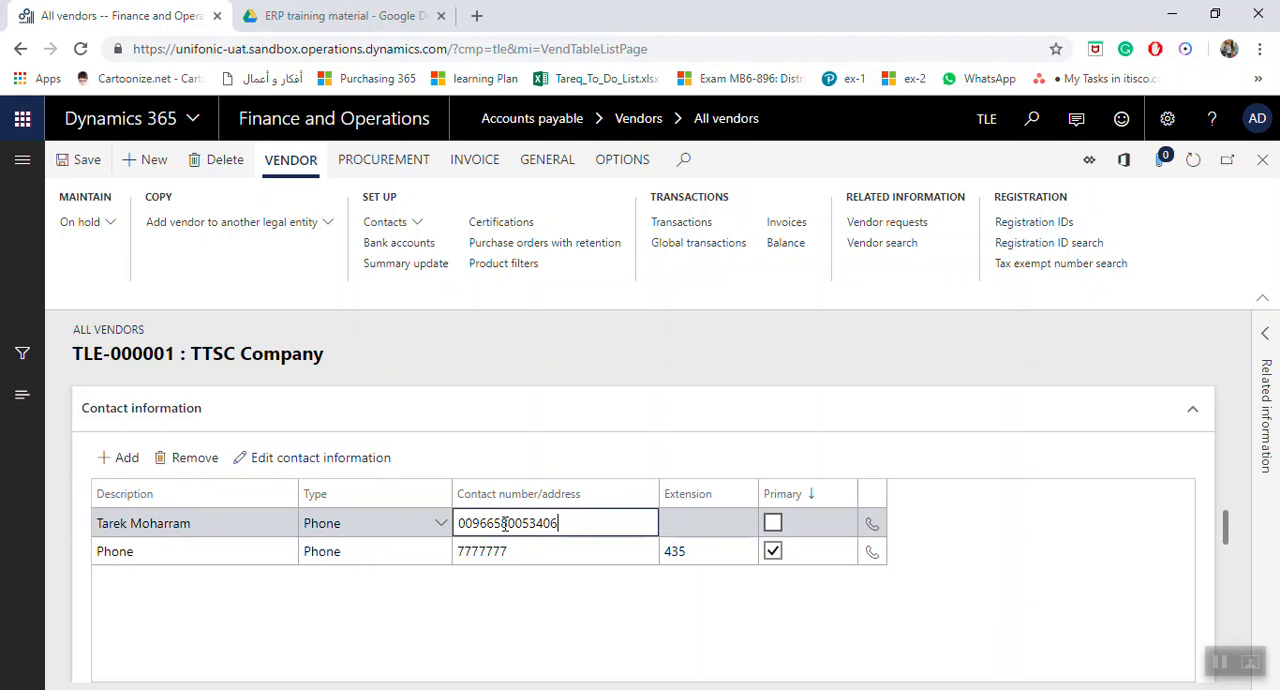
Make the contact person's phone line the primary contact, replacing the company phone line as primary.
{"action": "left_click", "coordinate": [676, 523]}
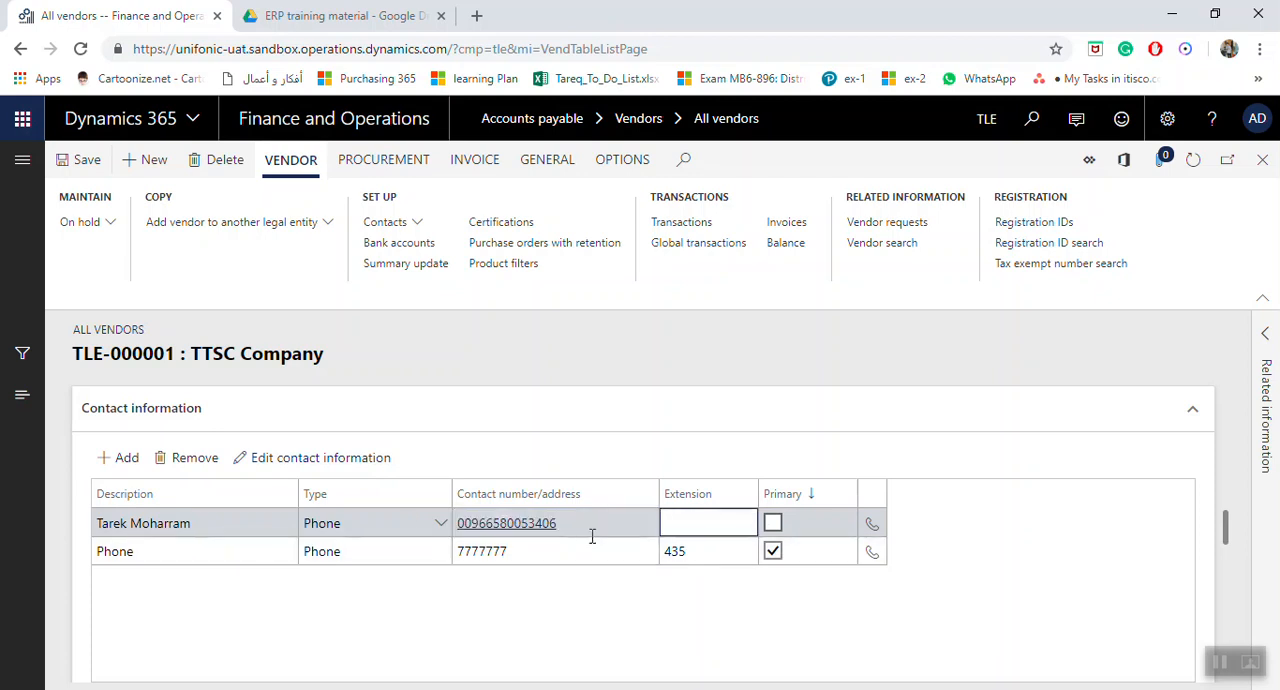
{"action": "left_click", "coordinate": [774, 524]}
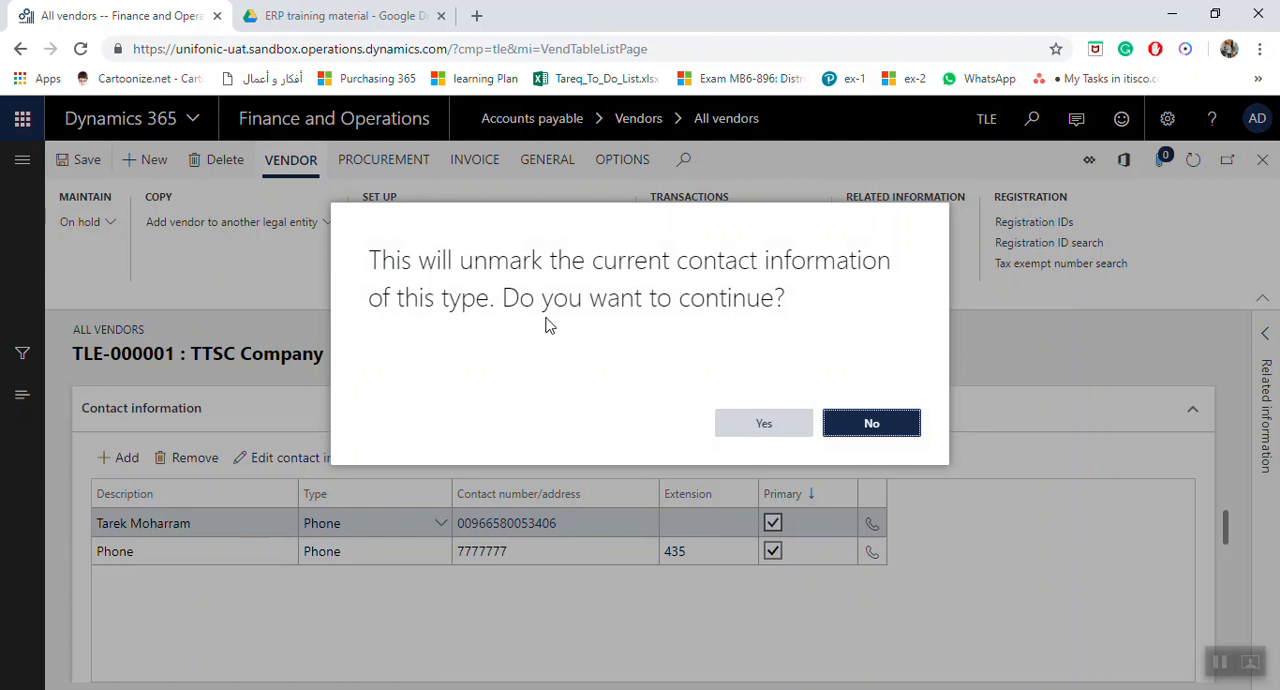
{"action": "left_click", "coordinate": [760, 423]}
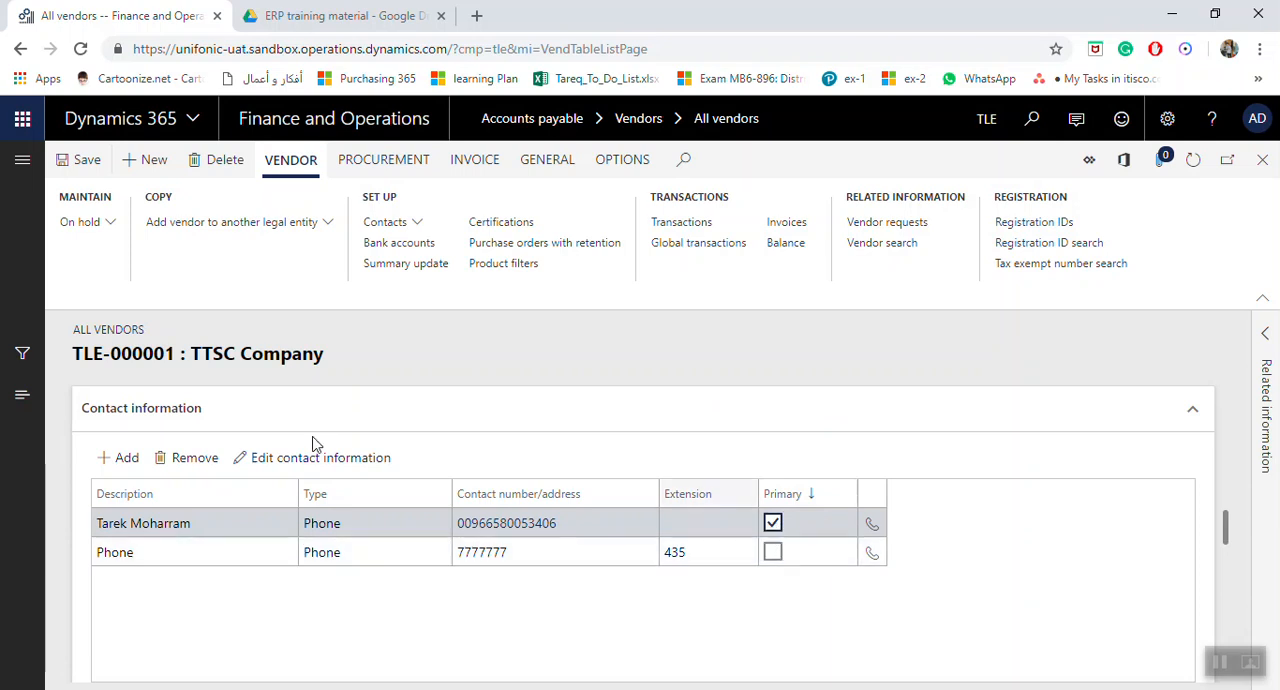
Add a contact line of type Fax and enter the vendor's fax number.
{"action": "left_click", "coordinate": [140, 460]}
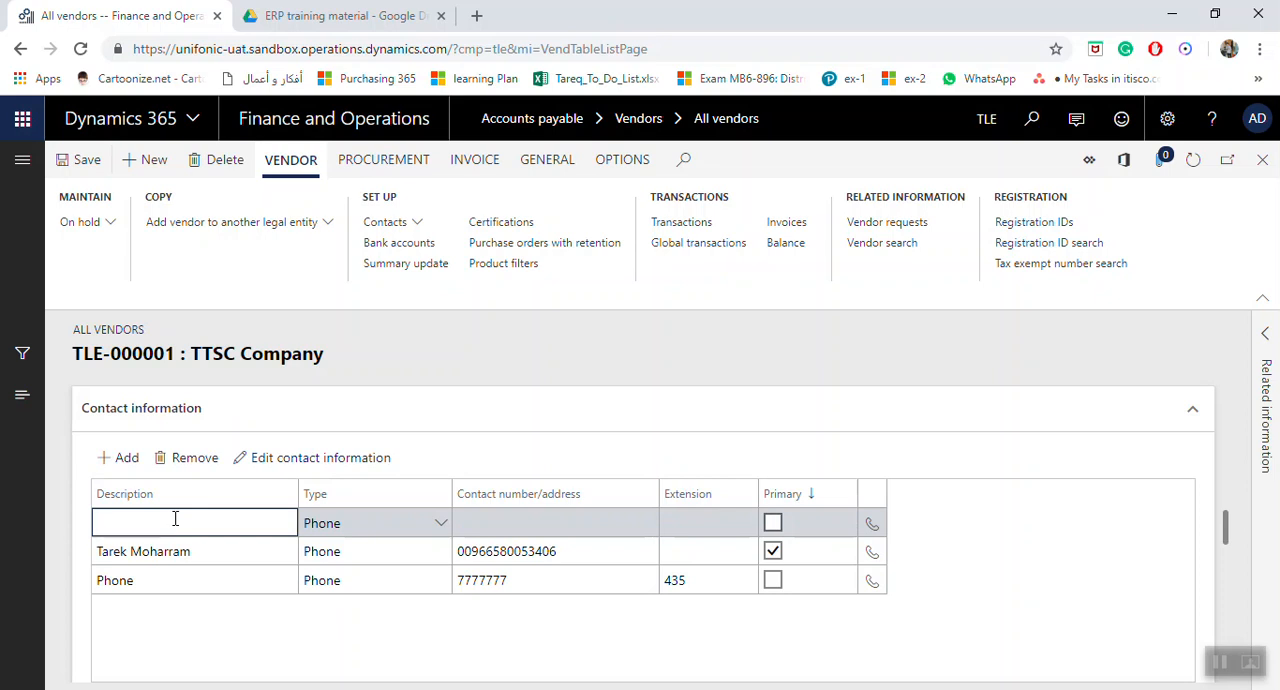
{"action": "left_click", "coordinate": [440, 523]}
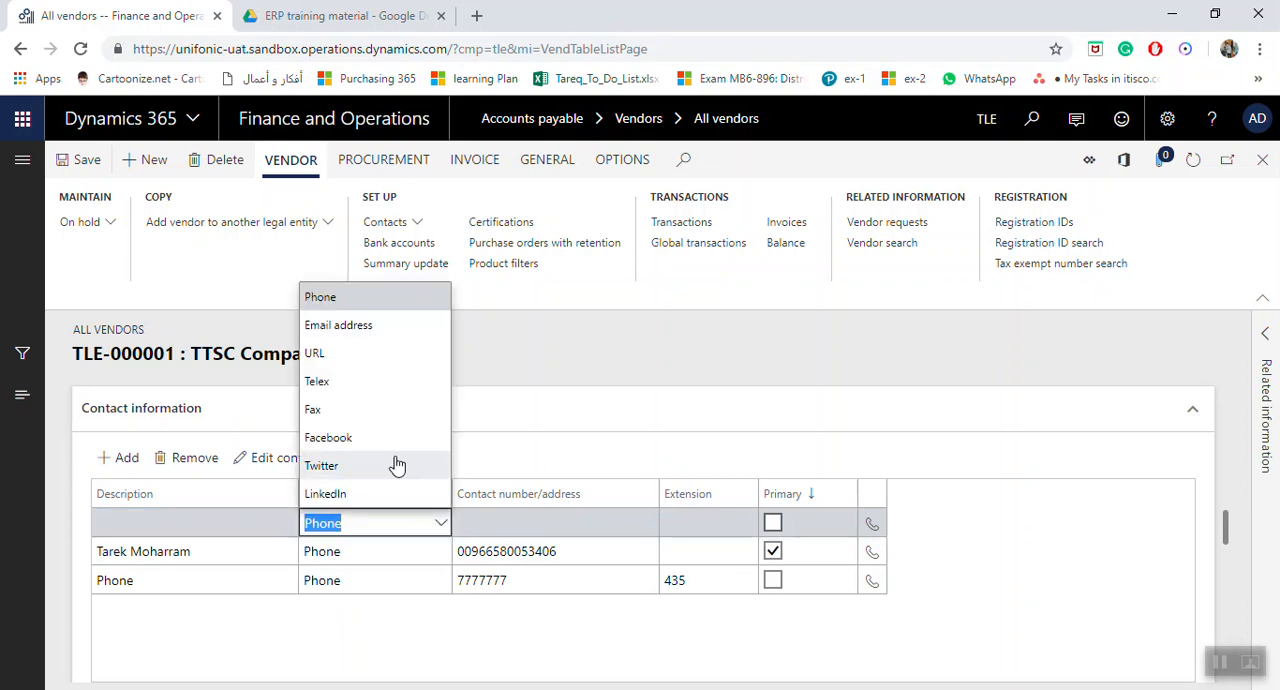
{"action": "left_click", "coordinate": [364, 411]}
{"action": "left_click", "coordinate": [508, 524]}
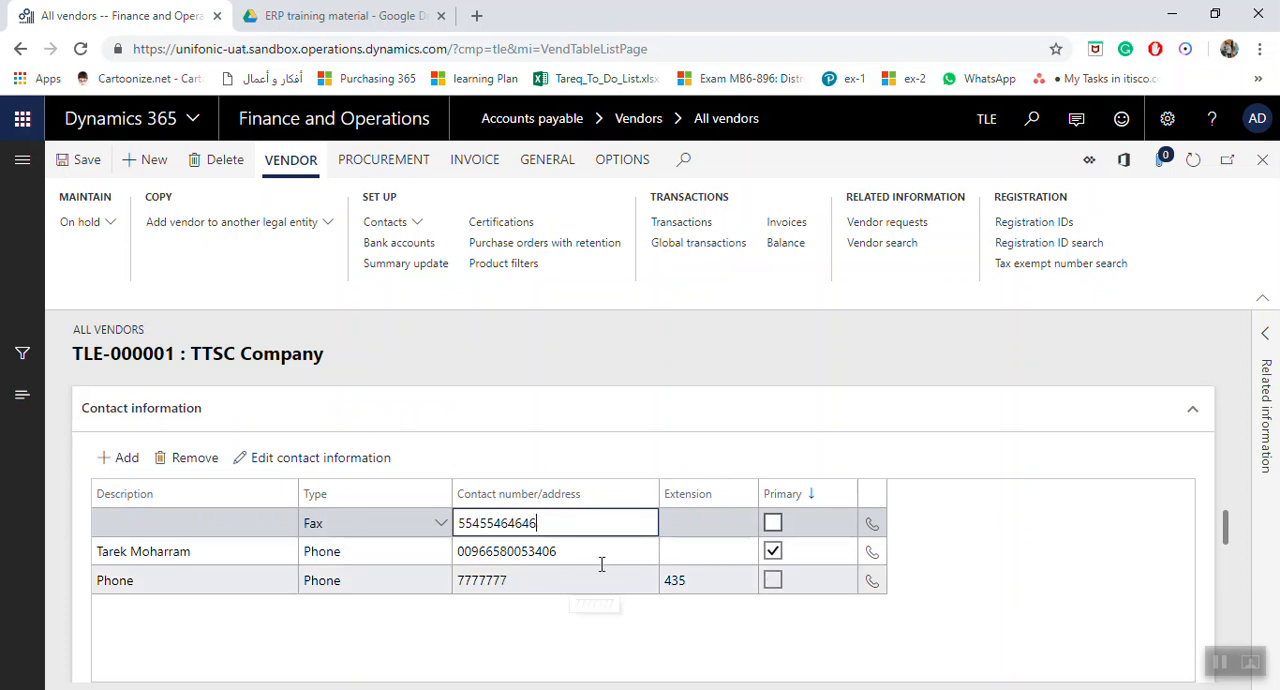
Examine the vendor's miscellaneous details, including credit, hold status and intercompany settings, and the vendor profile options.
{"action": "scroll", "coordinate": [499, 436], "scroll_direction": "down", "scroll_amount": 3}
{"action": "scroll", "coordinate": [496, 436], "scroll_direction": "down", "scroll_amount": 2}
{"action": "scroll", "coordinate": [485, 437], "scroll_direction": "up", "scroll_amount": 2}
{"action": "left_click", "coordinate": [151, 538]}
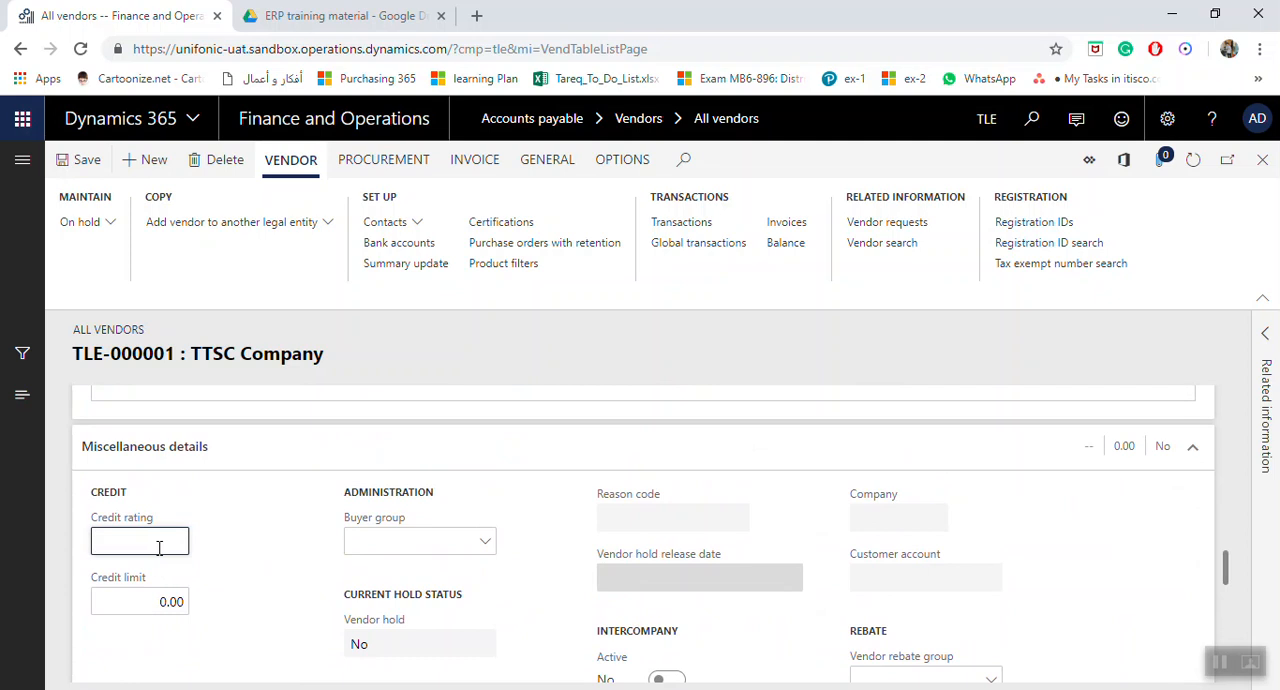
{"action": "left_click", "coordinate": [134, 601]}
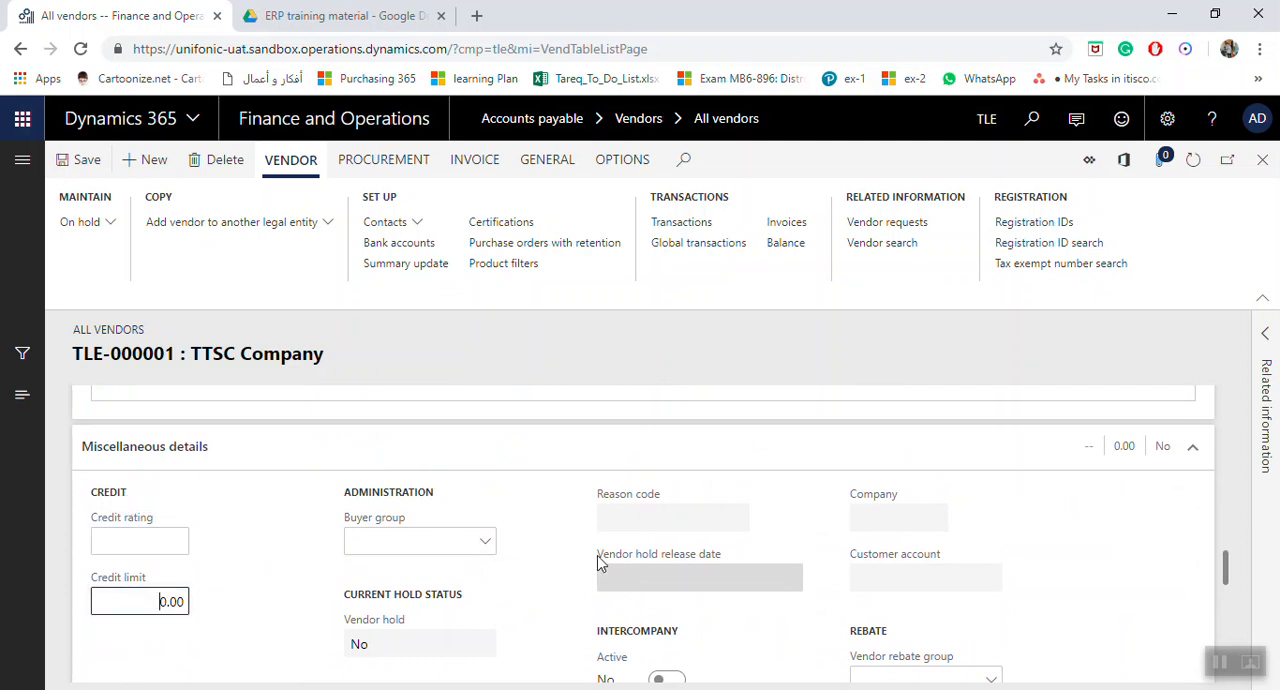
{"action": "scroll", "coordinate": [568, 562], "scroll_direction": "down", "scroll_amount": 1}
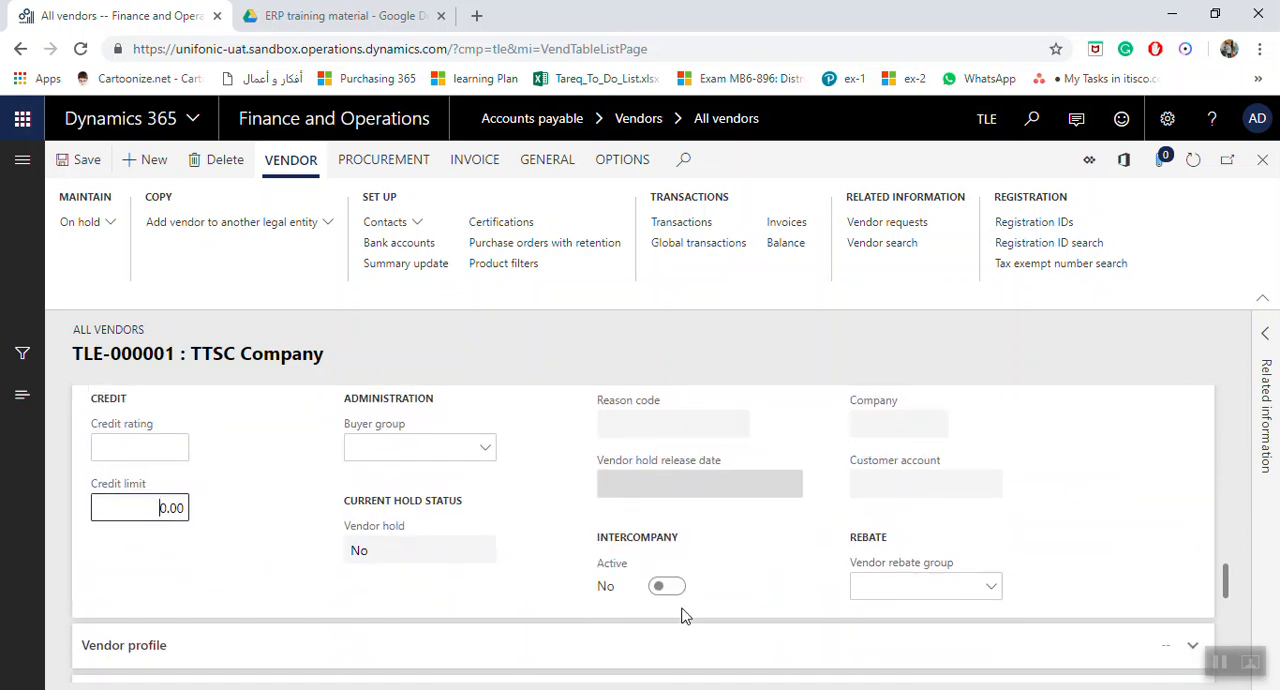
{"action": "scroll", "coordinate": [420, 572], "scroll_direction": "down", "scroll_amount": 1}
{"action": "left_click", "coordinate": [677, 499]}
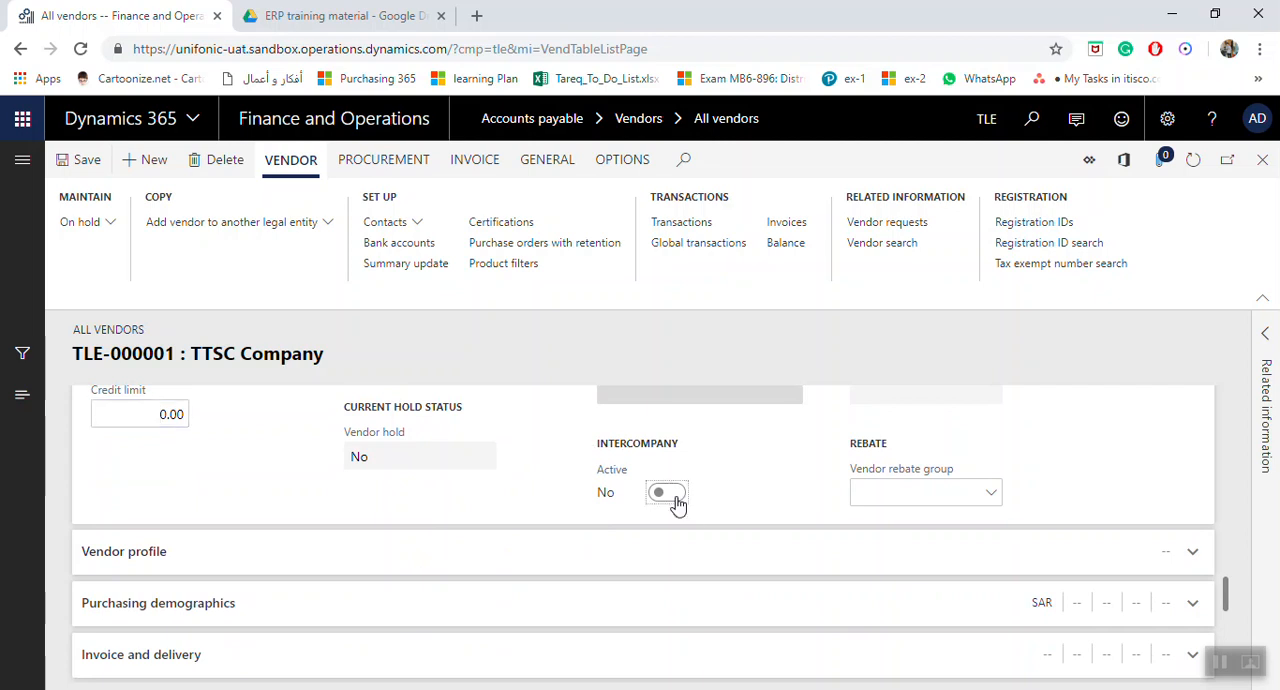
{"action": "left_click", "coordinate": [218, 559]}
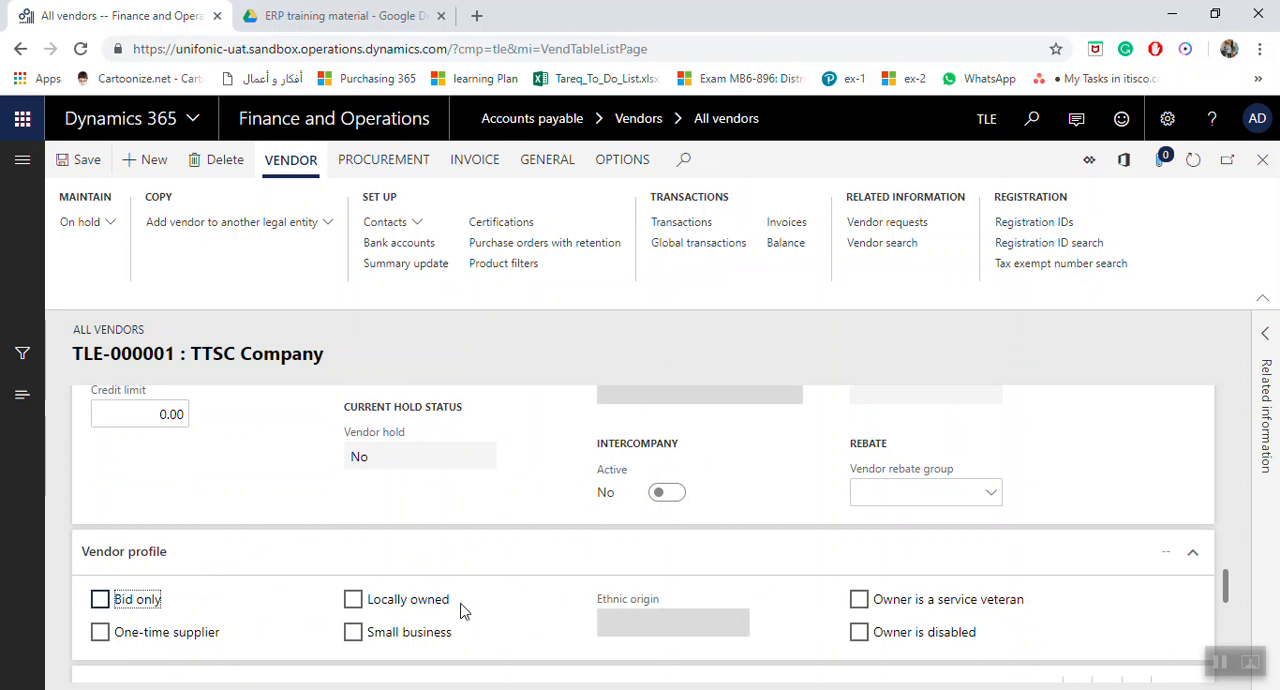
Examine the vendor's purchasing demographics, including currency, line of business, employee responsible and segment.
{"action": "scroll", "coordinate": [403, 587], "scroll_direction": "down", "scroll_amount": 2}
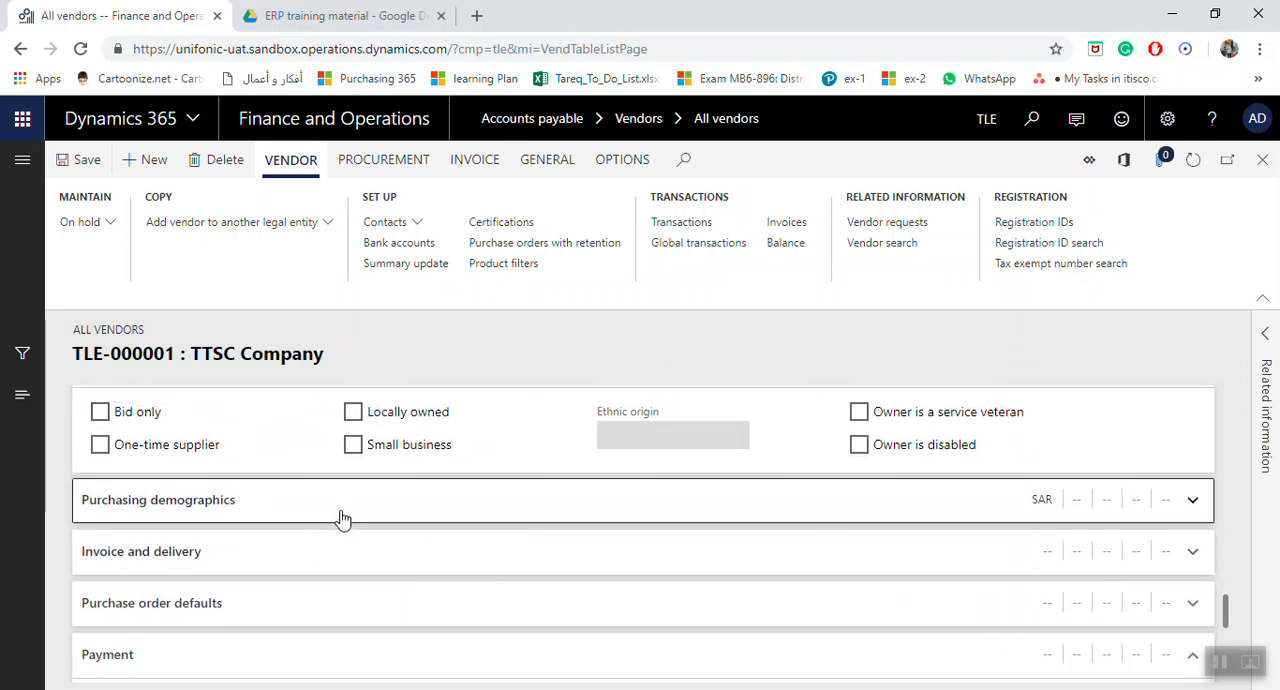
{"action": "left_click", "coordinate": [342, 518]}
{"action": "left_click", "coordinate": [153, 573]}
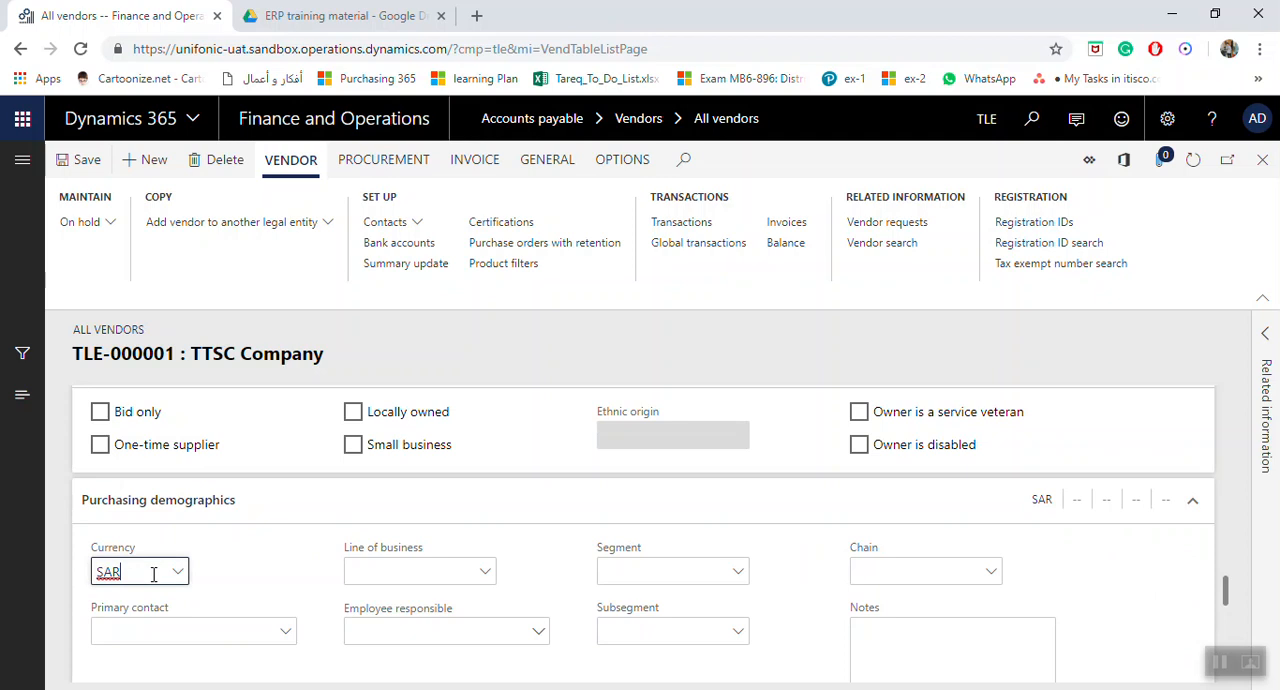
{"action": "left_click", "coordinate": [403, 580]}
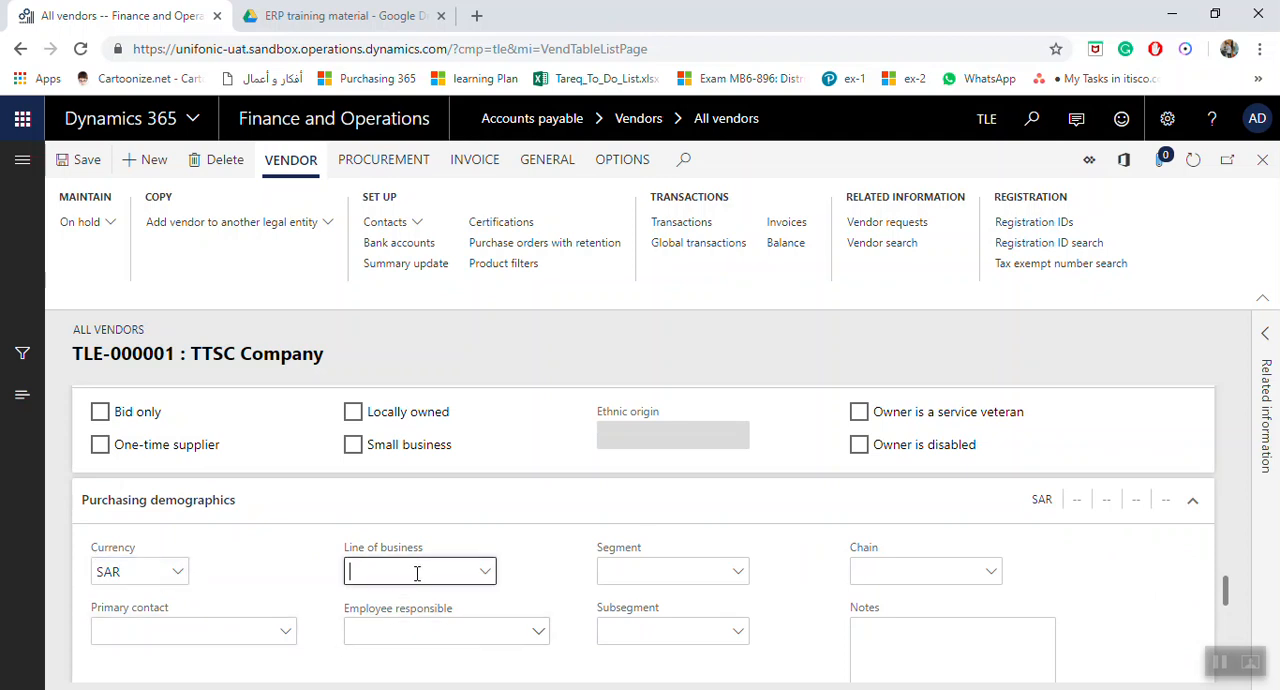
{"action": "left_click", "coordinate": [461, 635]}
{"action": "left_click", "coordinate": [614, 573]}
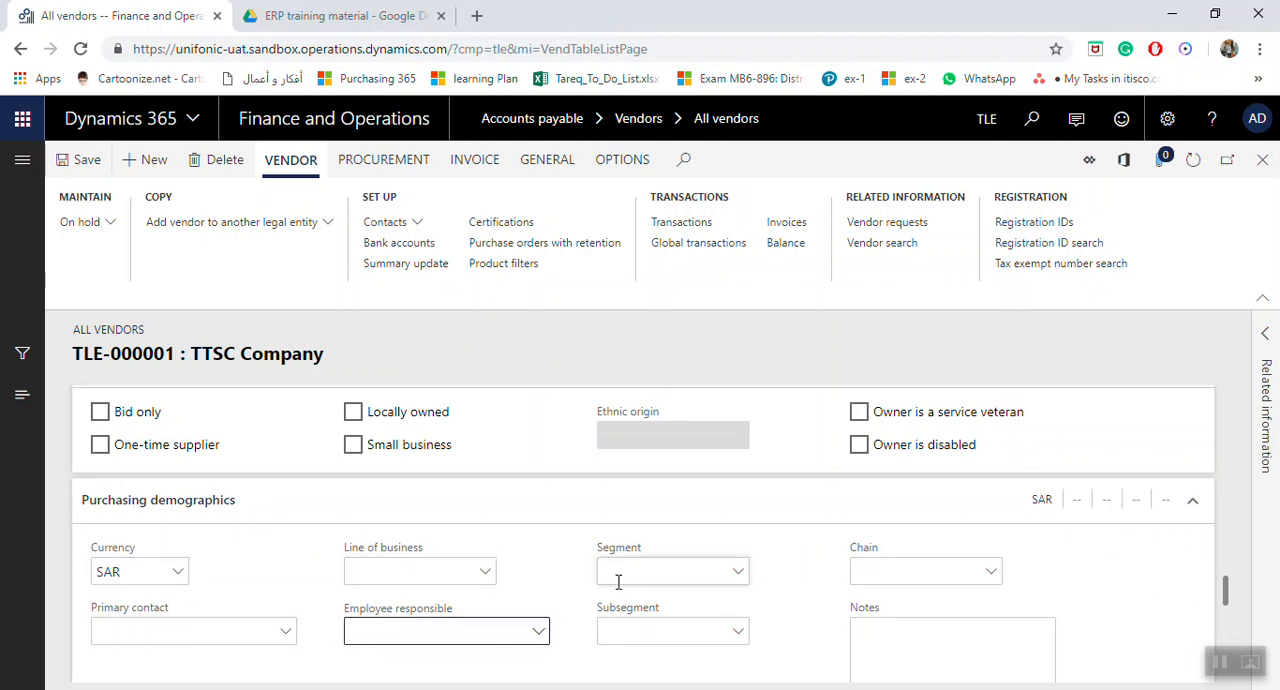
{"action": "key", "text": "Tab"}
Examine the vendor's invoice and delivery settings, including delivery terms, mode of delivery, sales tax group and vendor type.
{"action": "scroll", "coordinate": [806, 560], "scroll_direction": "down", "scroll_amount": 3}
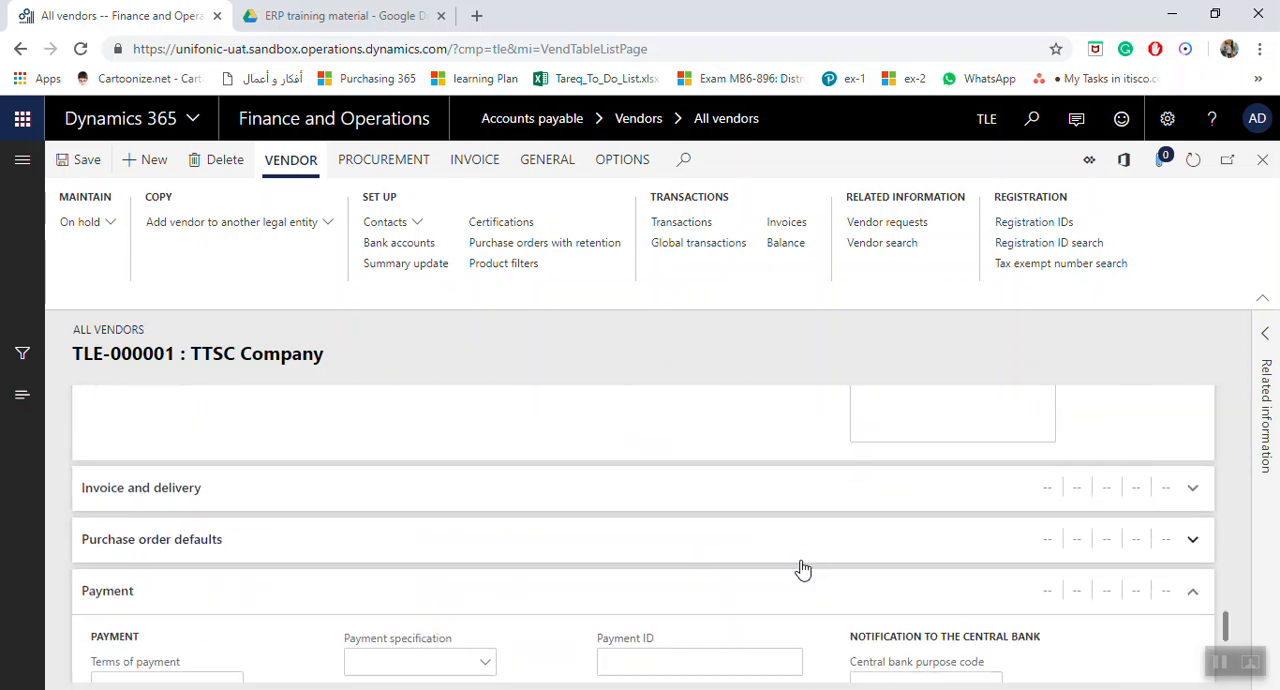
{"action": "left_click", "coordinate": [1191, 489]}
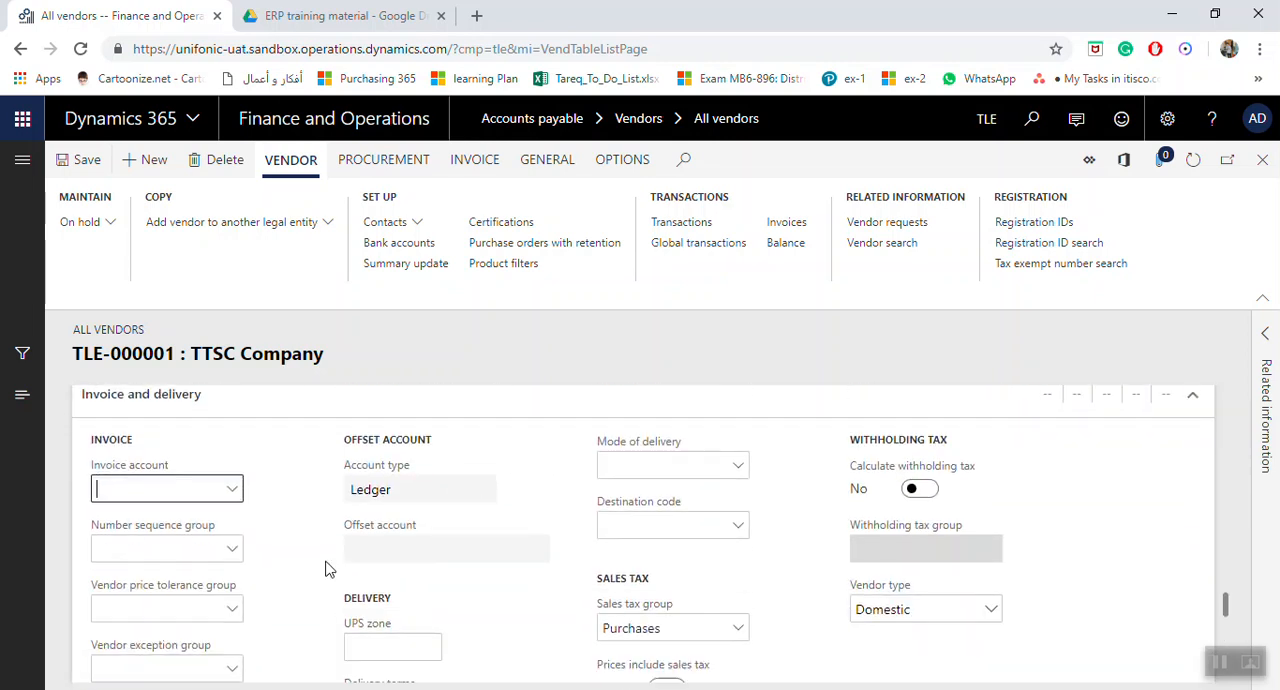
{"action": "scroll", "coordinate": [290, 592], "scroll_direction": "down", "scroll_amount": 1}
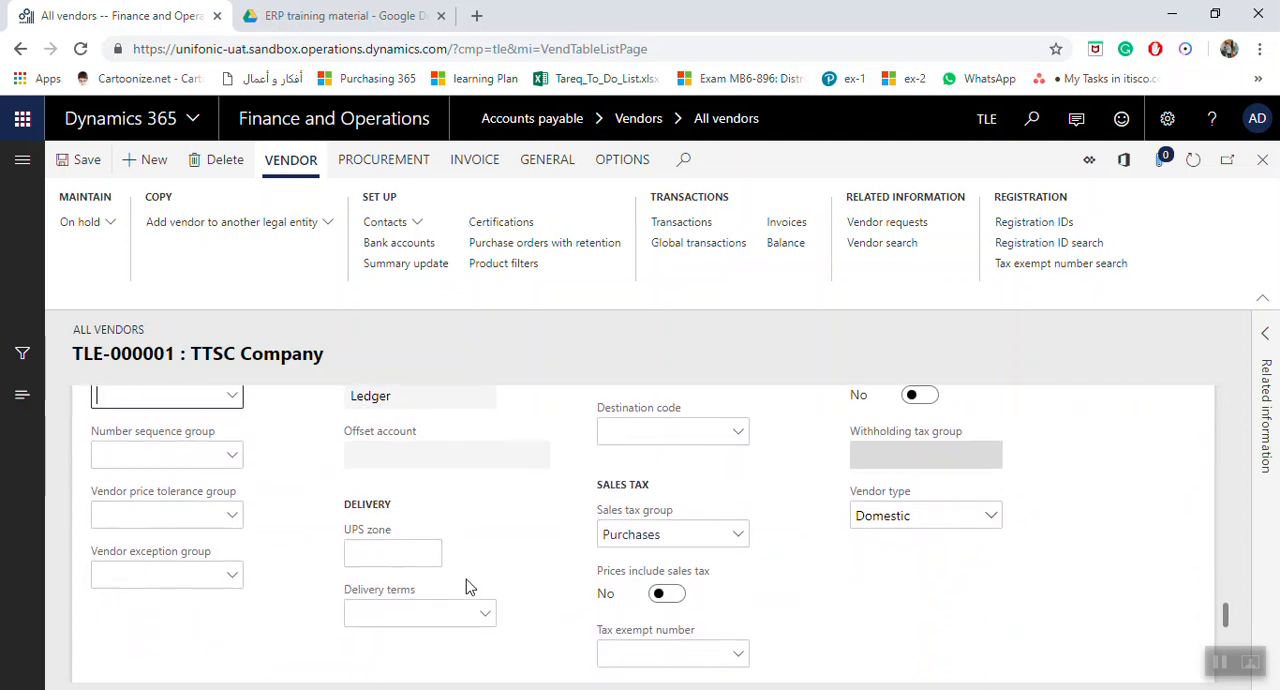
{"action": "left_click", "coordinate": [445, 614]}
{"action": "scroll", "coordinate": [600, 600], "scroll_direction": "up", "scroll_amount": 1}
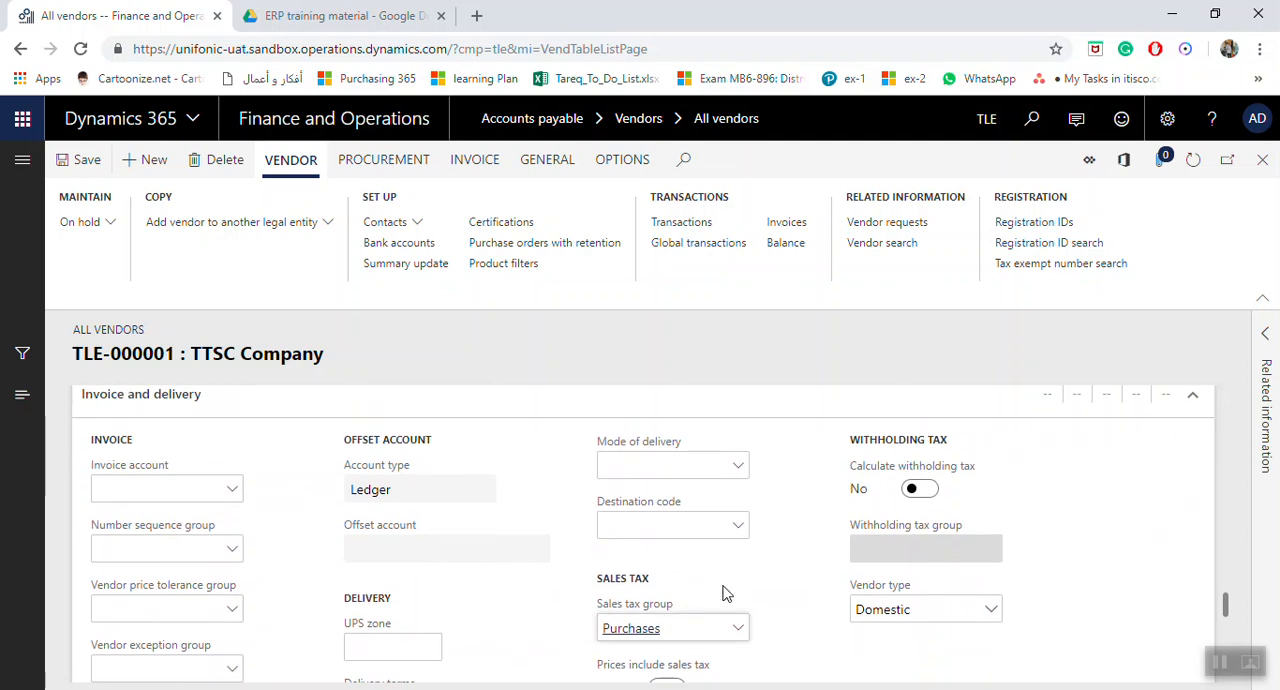
{"action": "left_click", "coordinate": [692, 468]}
{"action": "scroll", "coordinate": [696, 524], "scroll_direction": "down", "scroll_amount": 2}
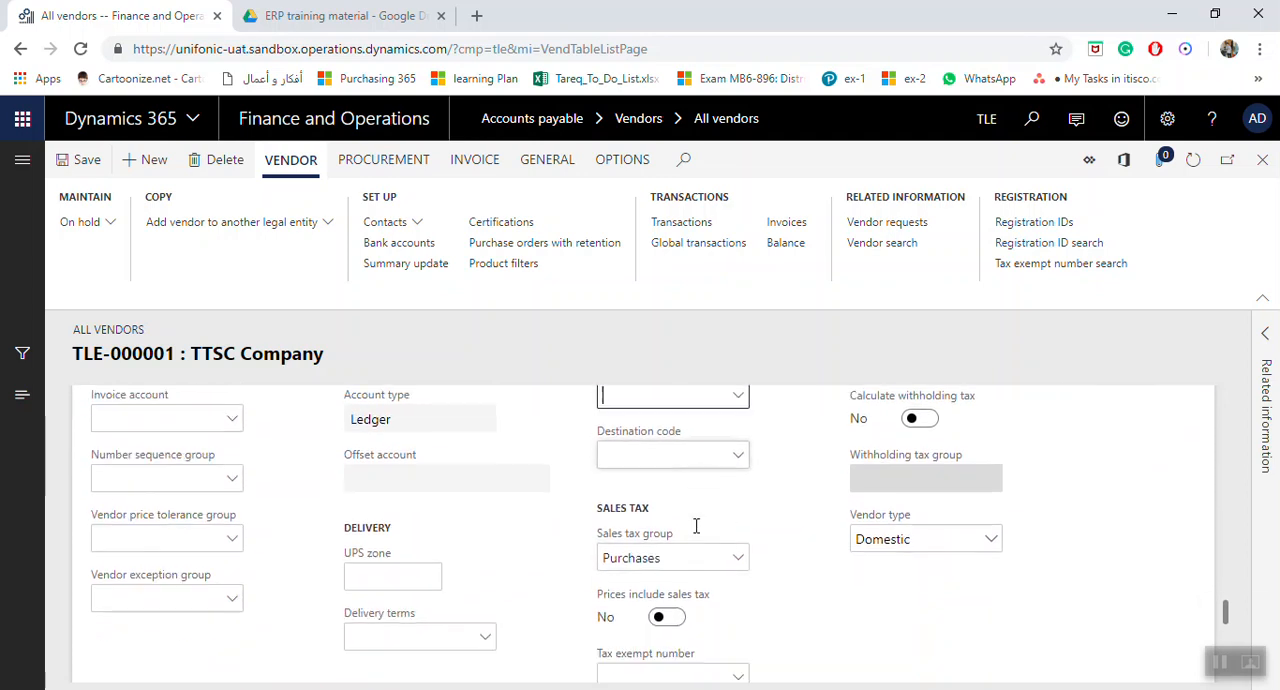
{"action": "scroll", "coordinate": [727, 560], "scroll_direction": "up", "scroll_amount": 3}
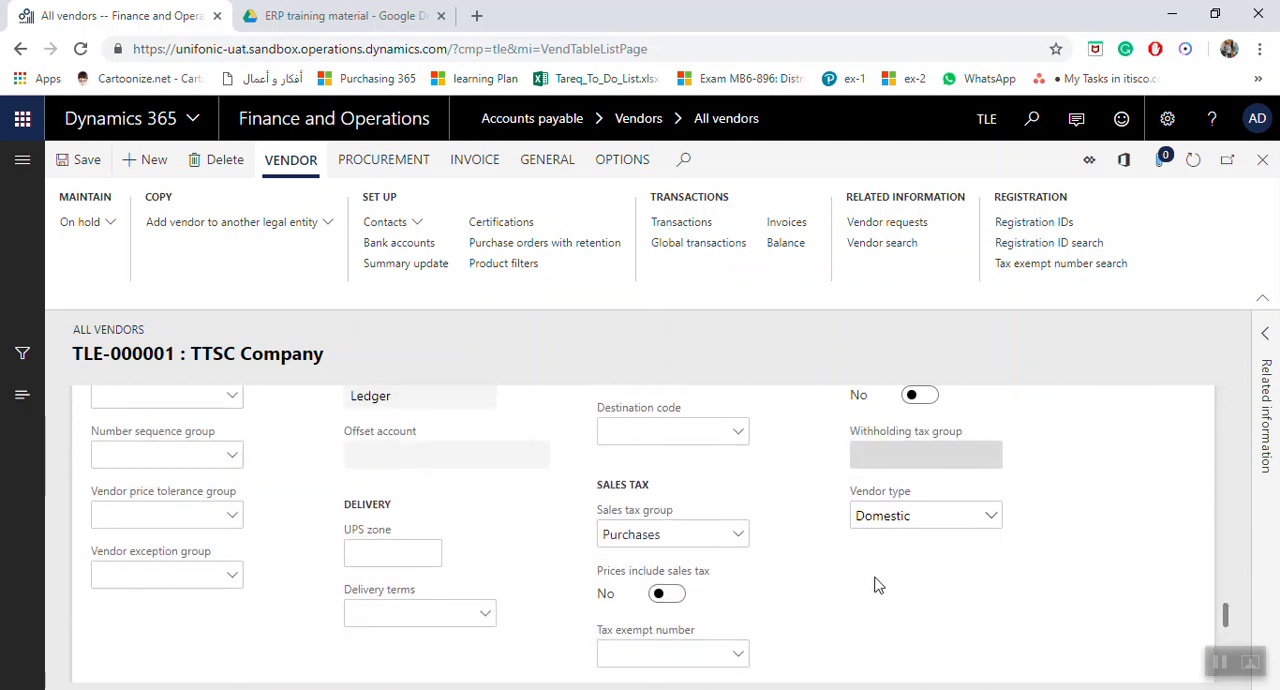
{"action": "scroll", "coordinate": [486, 510], "scroll_direction": "down", "scroll_amount": 4}
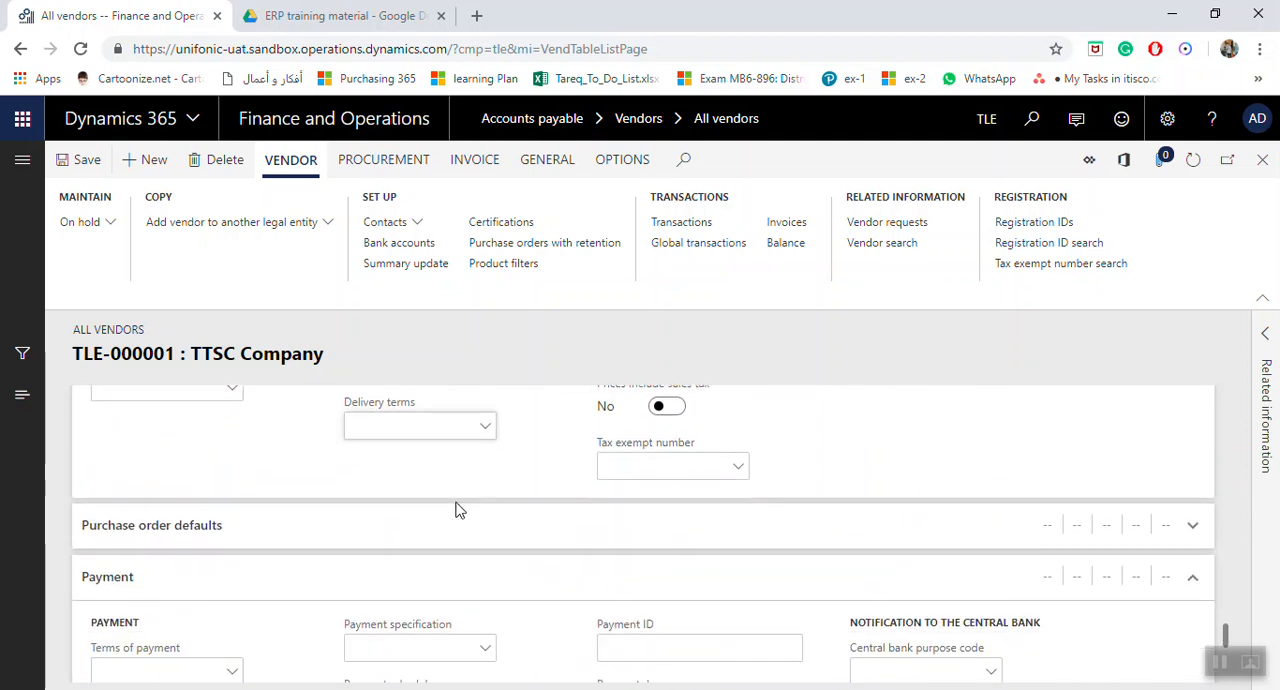
Examine the vendor's purchase order defaults, including charges group, site, warehouse, purchase pool and discount groups.
{"action": "left_click", "coordinate": [1186, 527]}
{"action": "scroll", "coordinate": [560, 553], "scroll_direction": "down", "scroll_amount": 1}
{"action": "scroll", "coordinate": [548, 554], "scroll_direction": "down", "scroll_amount": 1}
{"action": "left_click", "coordinate": [209, 580]}
{"action": "scroll", "coordinate": [210, 580], "scroll_direction": "down", "scroll_amount": 2}
{"action": "left_click", "coordinate": [170, 522]}
{"action": "left_click", "coordinate": [192, 585]}
{"action": "scroll", "coordinate": [249, 608], "scroll_direction": "up", "scroll_amount": 3}
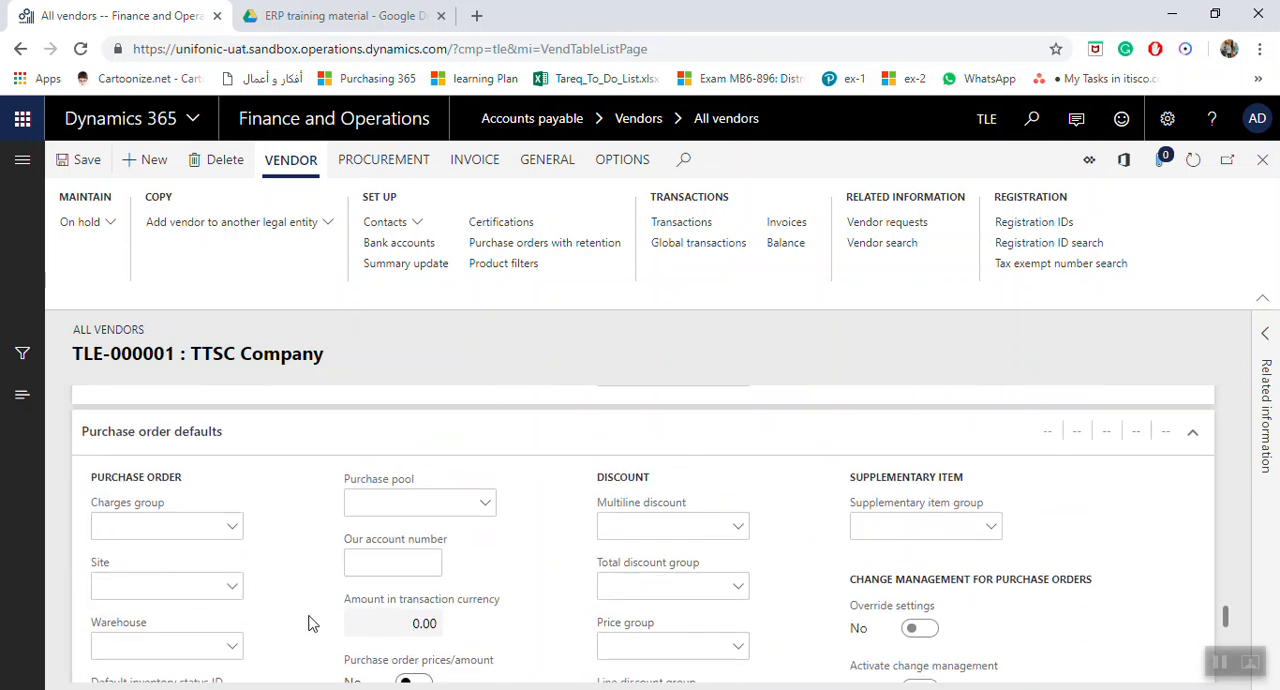
{"action": "left_click", "coordinate": [451, 505]}
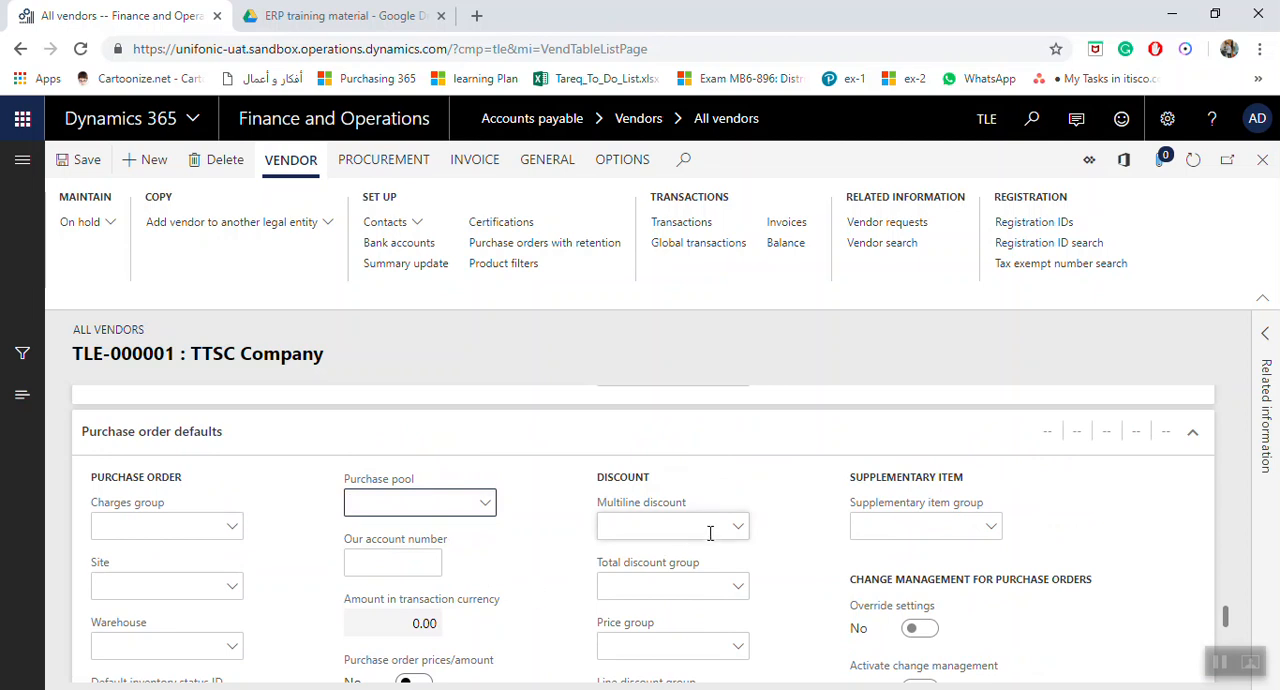
{"action": "scroll", "coordinate": [745, 550], "scroll_direction": "down", "scroll_amount": 1}
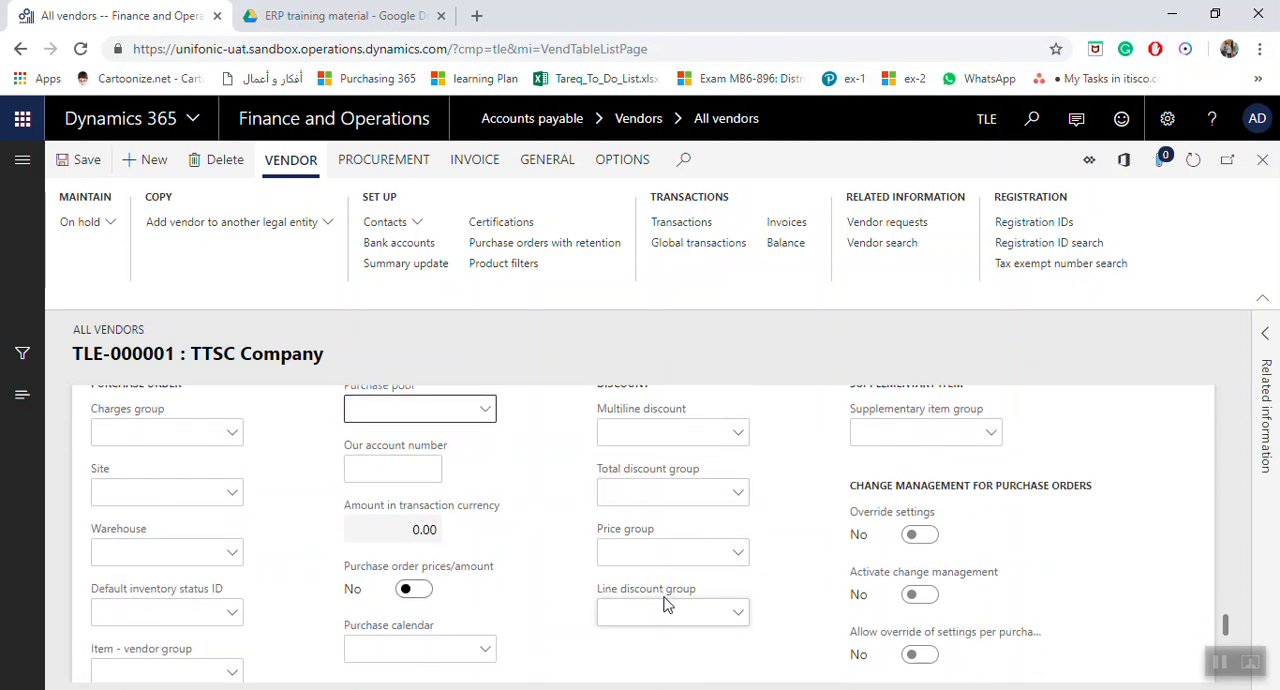
Examine the remaining purchase order defaults and the vendor's payment settings, including terms, method, specification, schedule, payment ID and cash discount.
{"action": "scroll", "coordinate": [760, 550], "scroll_direction": "up", "scroll_amount": 1}
{"action": "scroll", "coordinate": [560, 538], "scroll_direction": "down", "scroll_amount": 3}
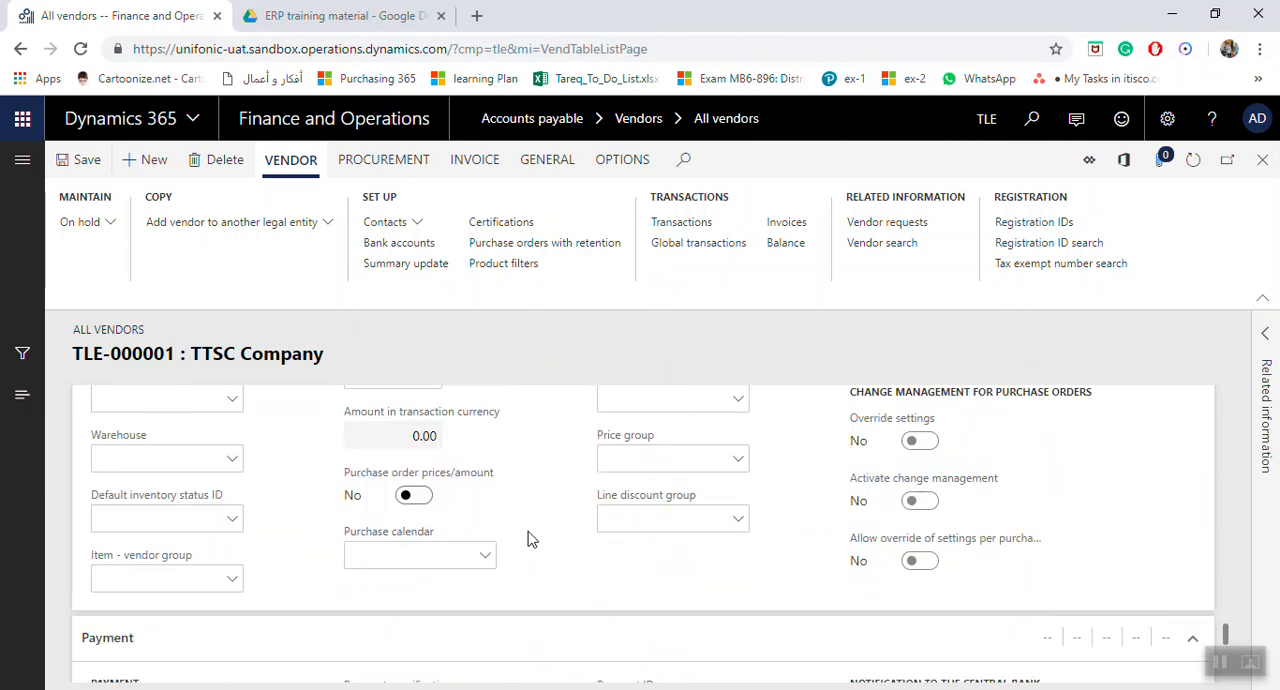
{"action": "scroll", "coordinate": [527, 538], "scroll_direction": "down", "scroll_amount": 1}
{"action": "left_click", "coordinate": [166, 604]}
{"action": "left_click", "coordinate": [447, 519]}
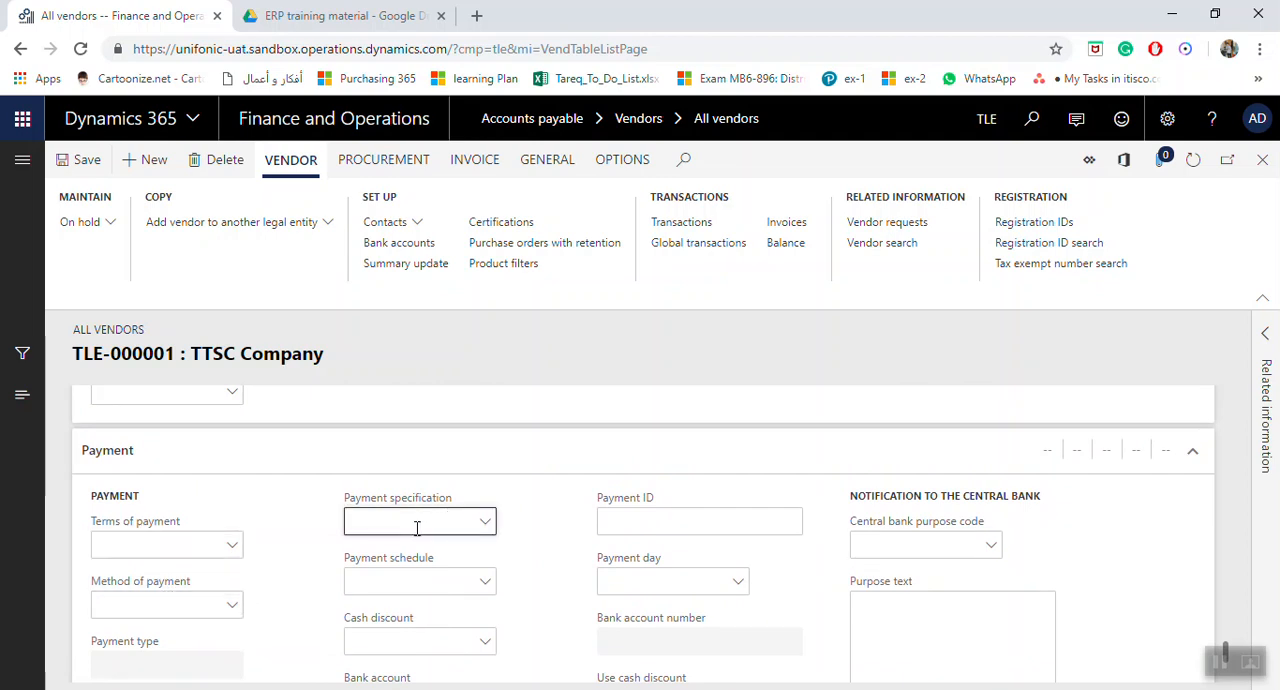
{"action": "left_click", "coordinate": [445, 585]}
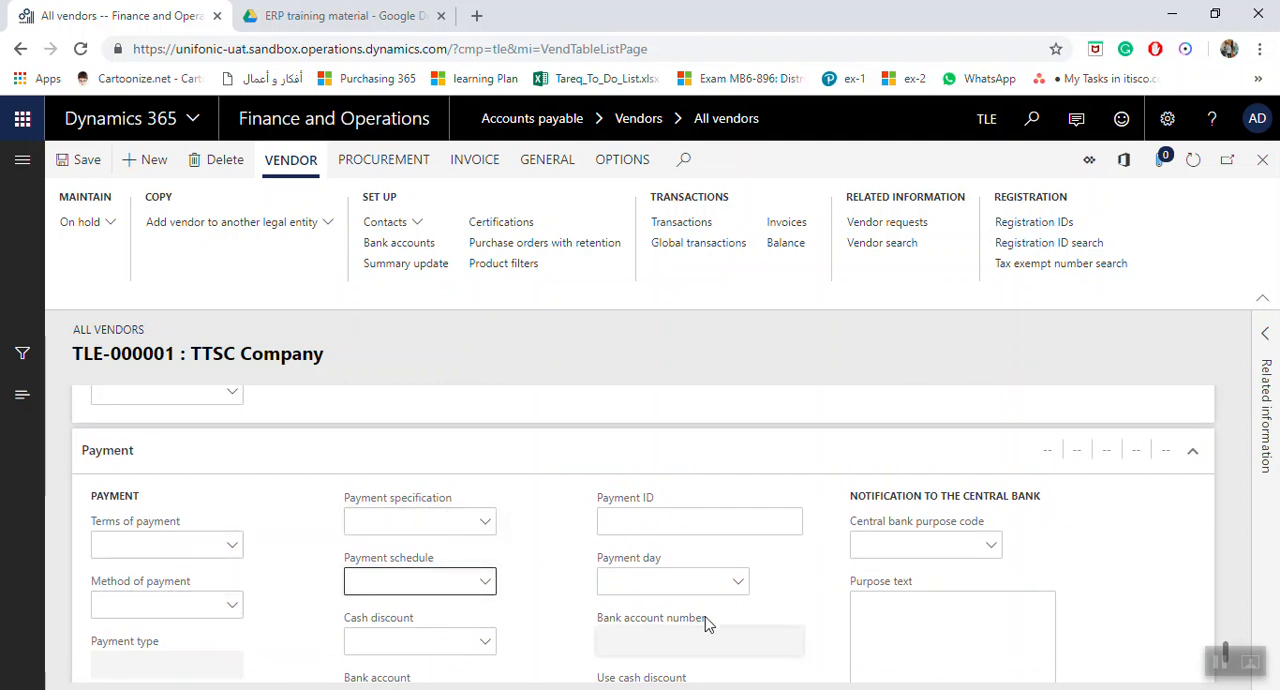
{"action": "left_click", "coordinate": [678, 523]}
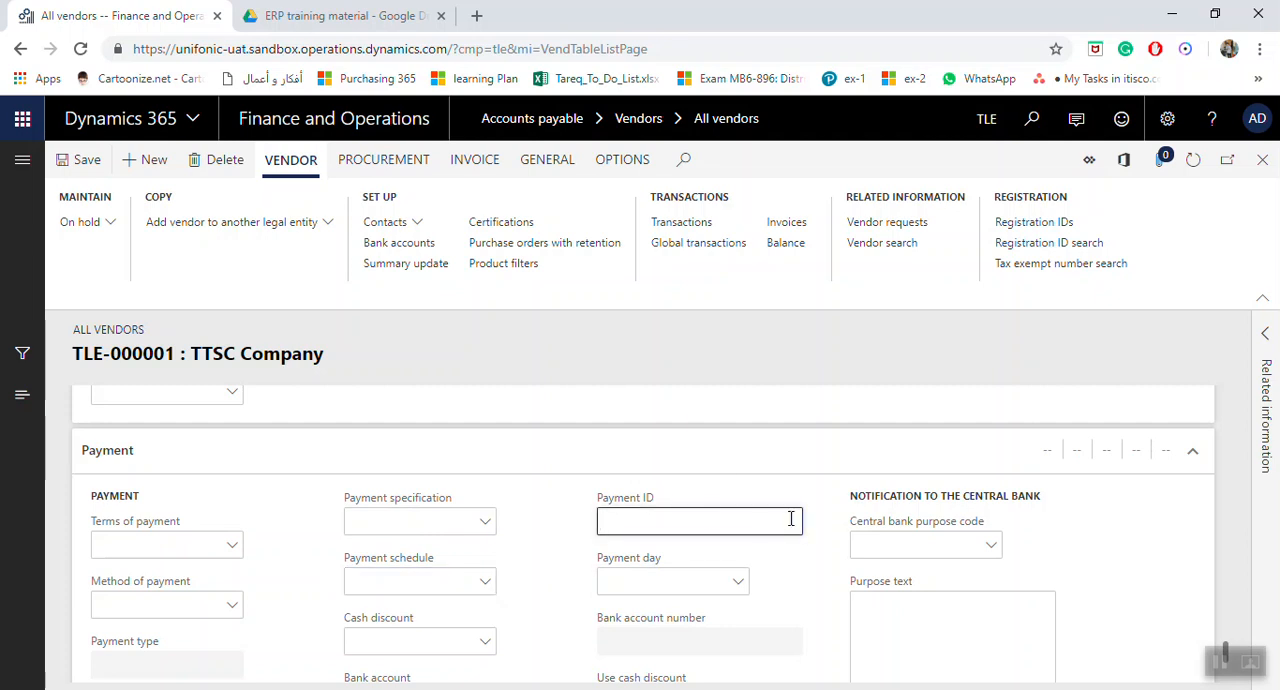
{"action": "scroll", "coordinate": [714, 572], "scroll_direction": "down", "scroll_amount": 3}
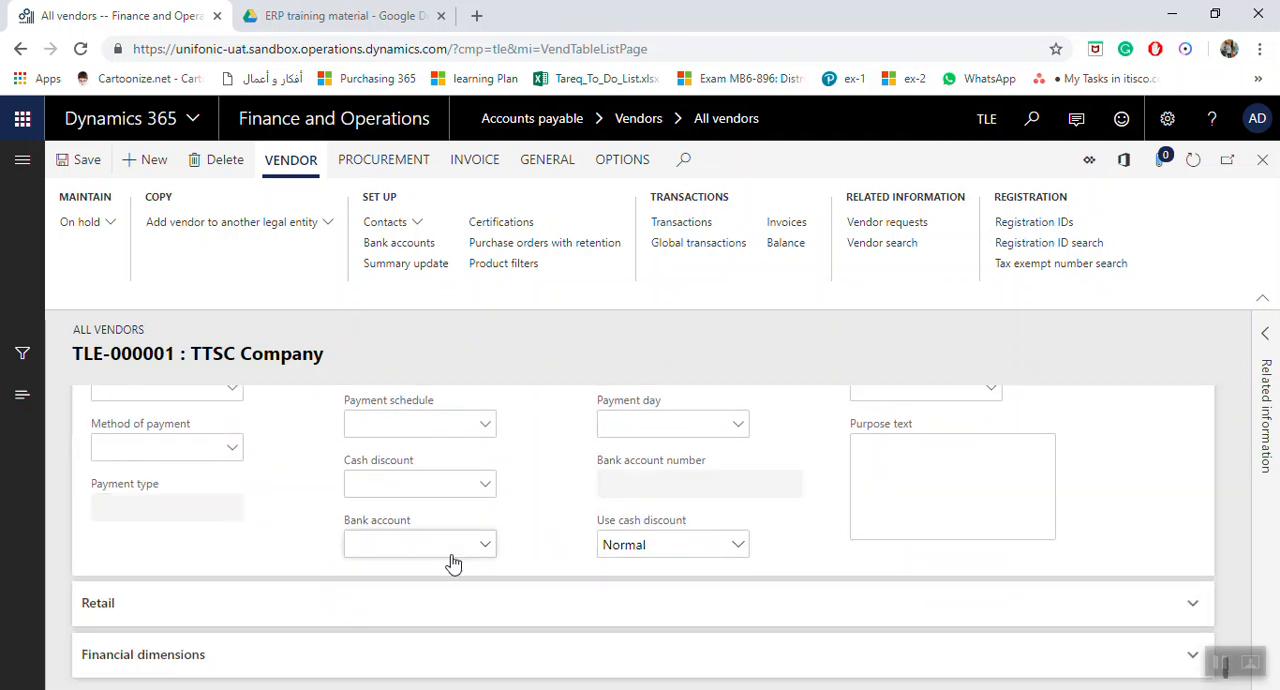
Examine the vendor's financial dimensions for Department and Function, and return to the general details.
{"action": "left_click", "coordinate": [1162, 656]}
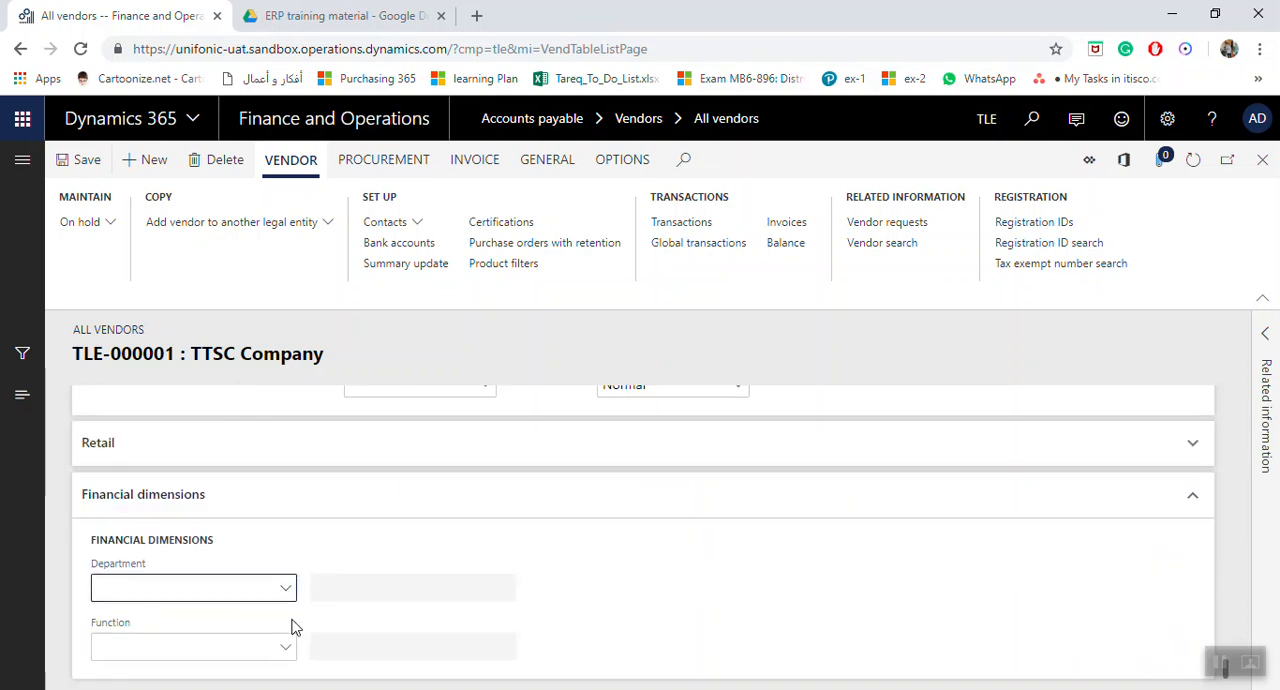
{"action": "scroll", "coordinate": [746, 507], "scroll_direction": "up", "scroll_amount": 15}
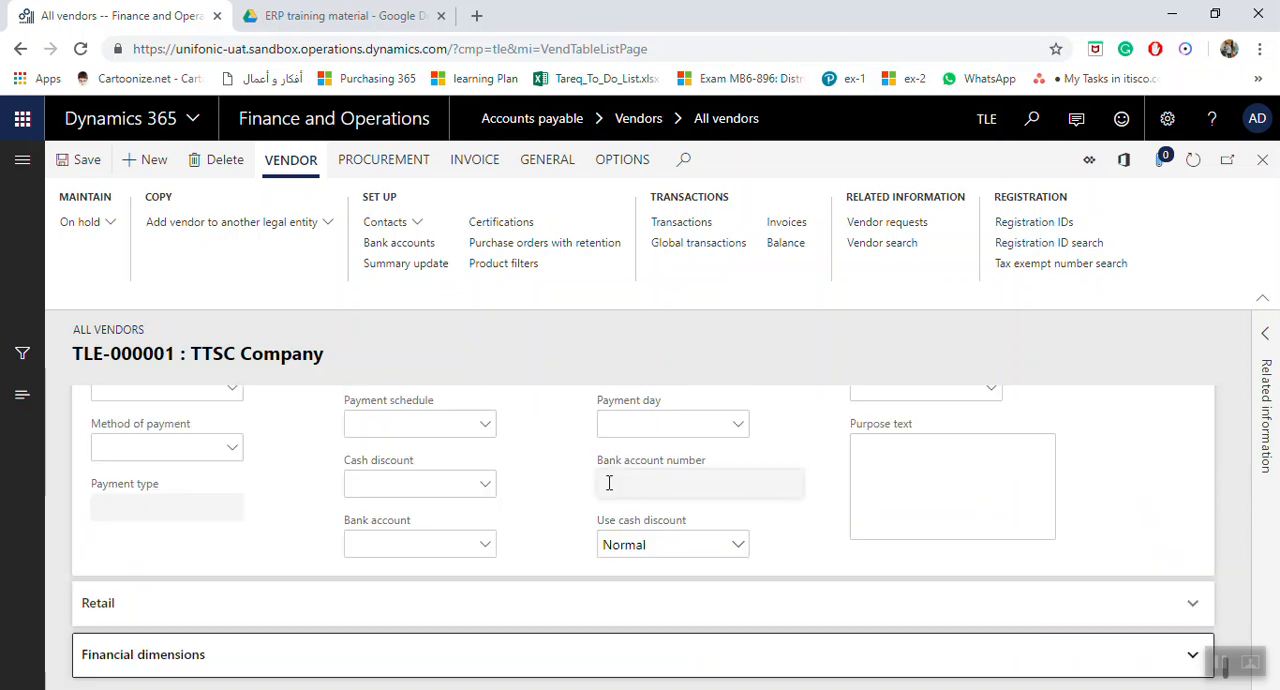
{"action": "scroll", "coordinate": [560, 485], "scroll_direction": "up", "scroll_amount": 8}
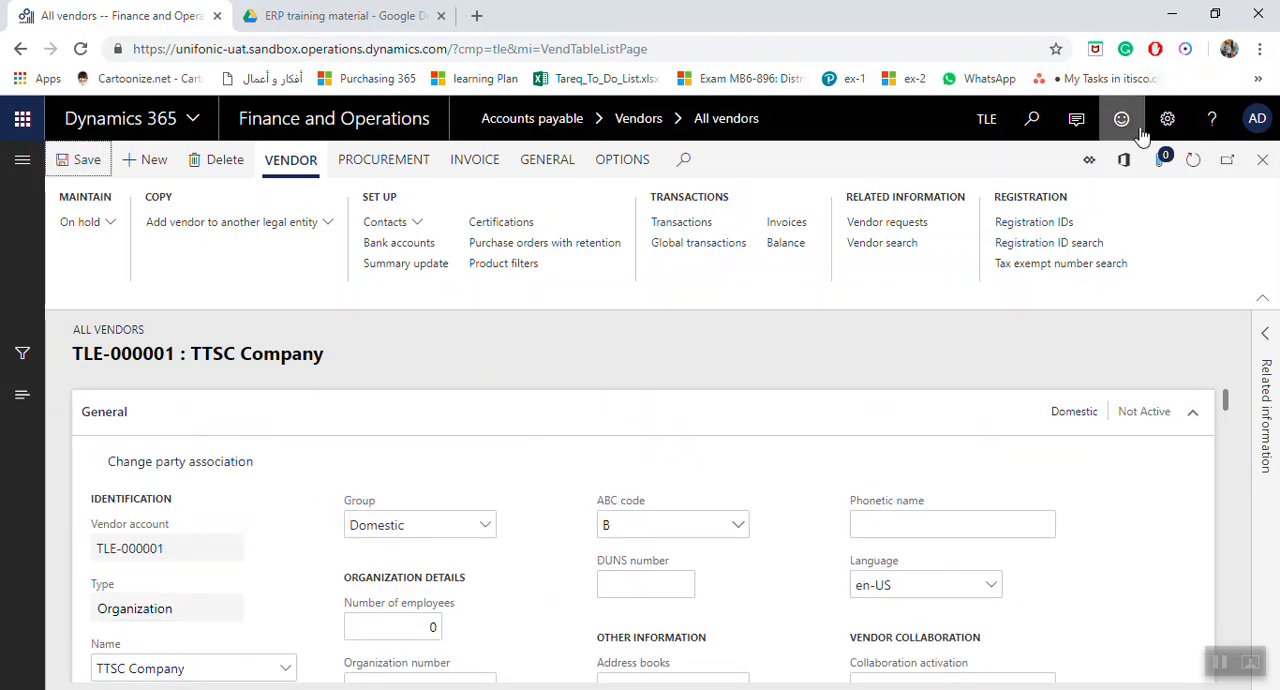
Add a registration ID of type TAX for SAU to the vendor's Head Office address.
{"action": "left_click", "coordinate": [1053, 229]}
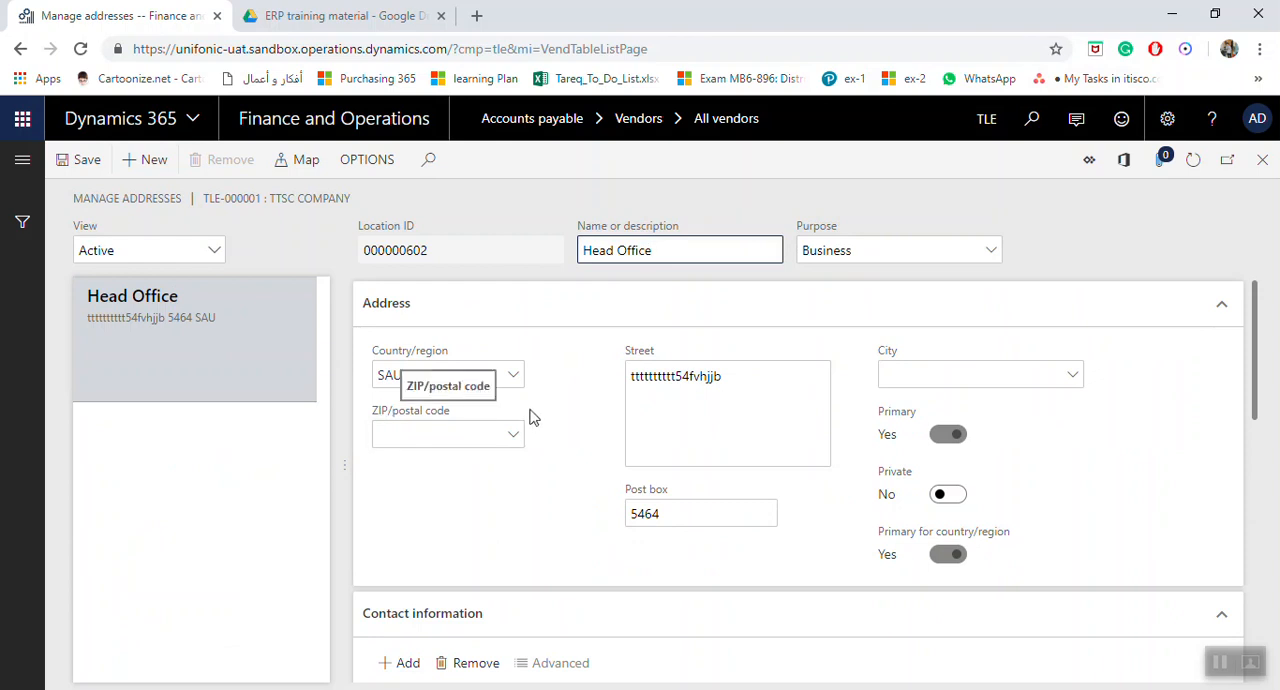
{"action": "scroll", "coordinate": [528, 430], "scroll_direction": "down", "scroll_amount": 6}
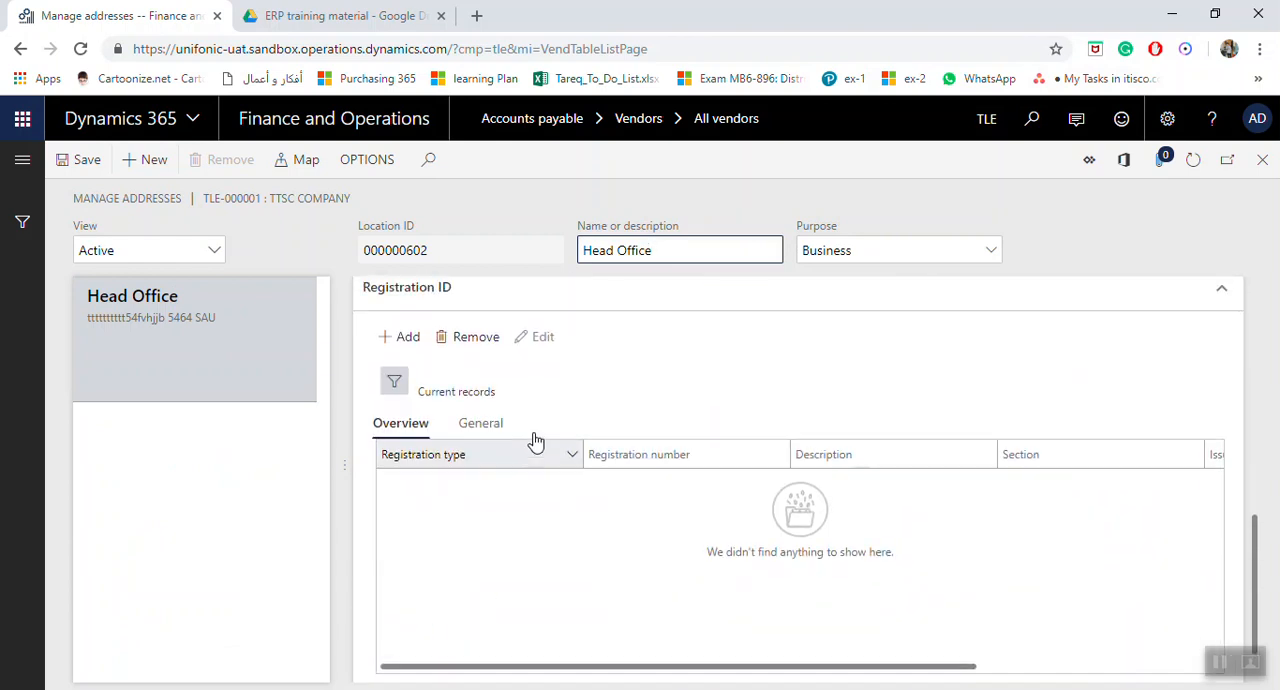
{"action": "scroll", "coordinate": [536, 441], "scroll_direction": "up", "scroll_amount": 1}
{"action": "left_click", "coordinate": [408, 425]}
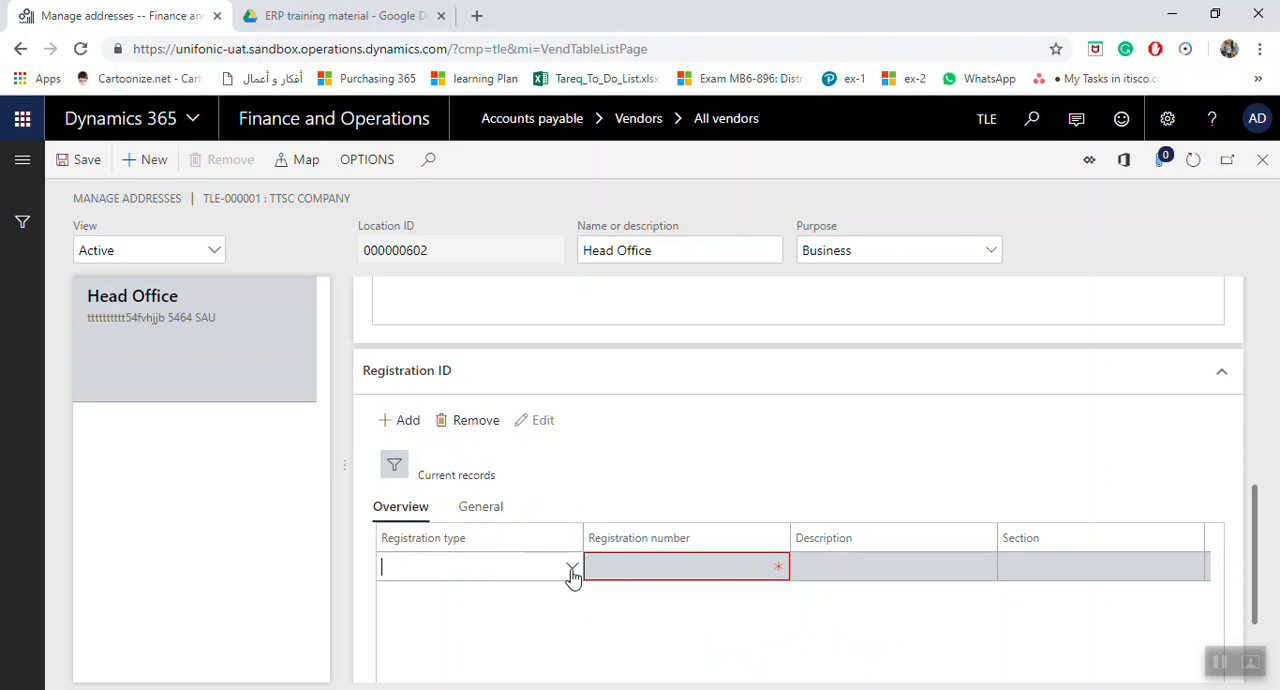
{"action": "left_click", "coordinate": [572, 569]}
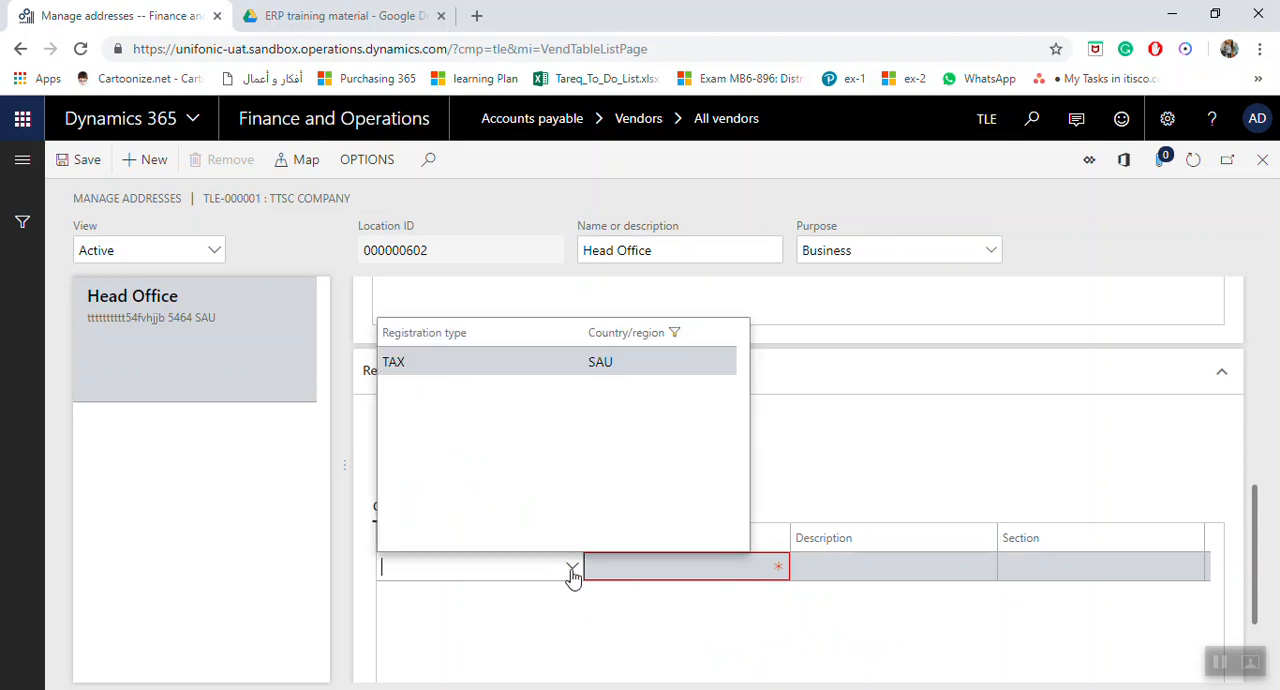
{"action": "left_click", "coordinate": [457, 372]}
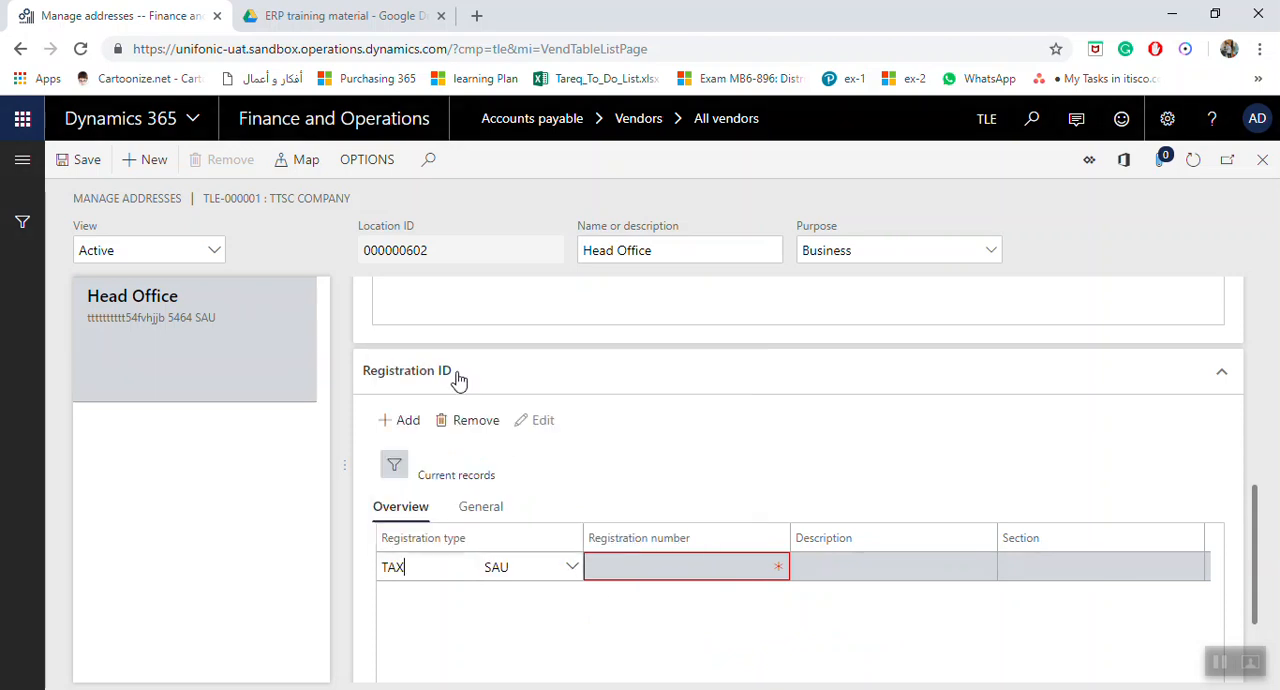
Enter the tax registration number, save the Head Office registration and return to the vendor record.
{"action": "left_click", "coordinate": [721, 569]}
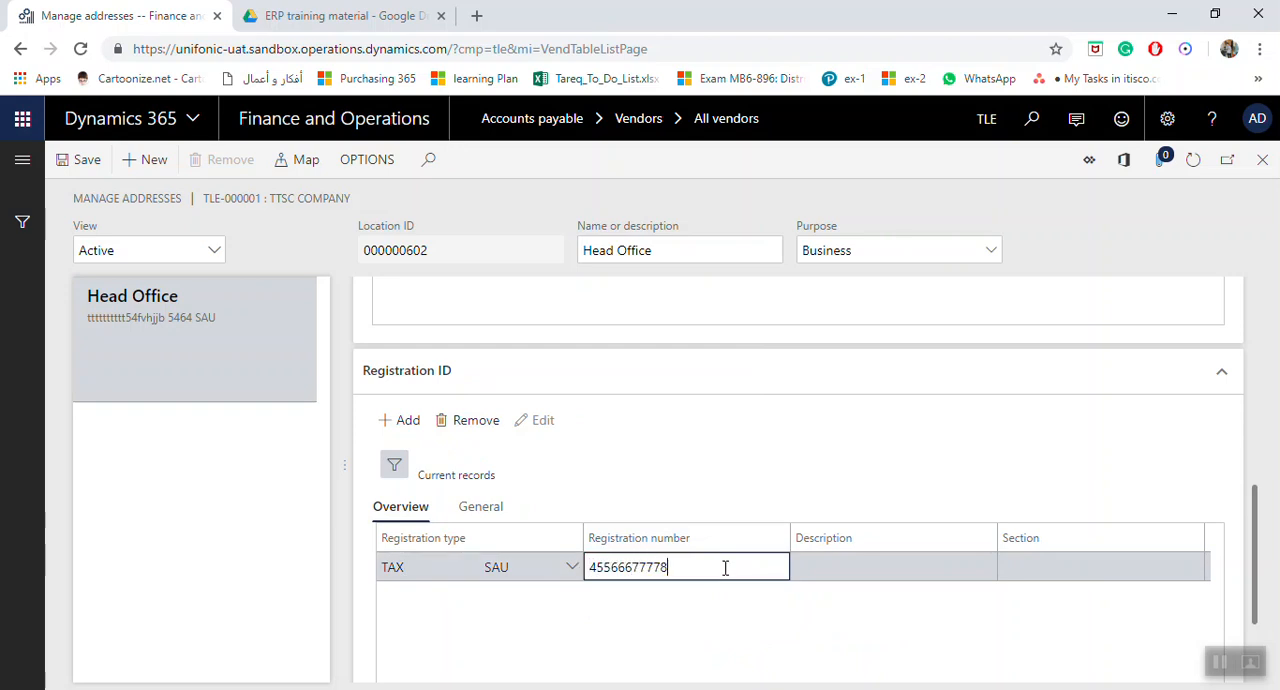
{"action": "left_click", "coordinate": [852, 567]}
{"action": "left_click", "coordinate": [110, 165]}
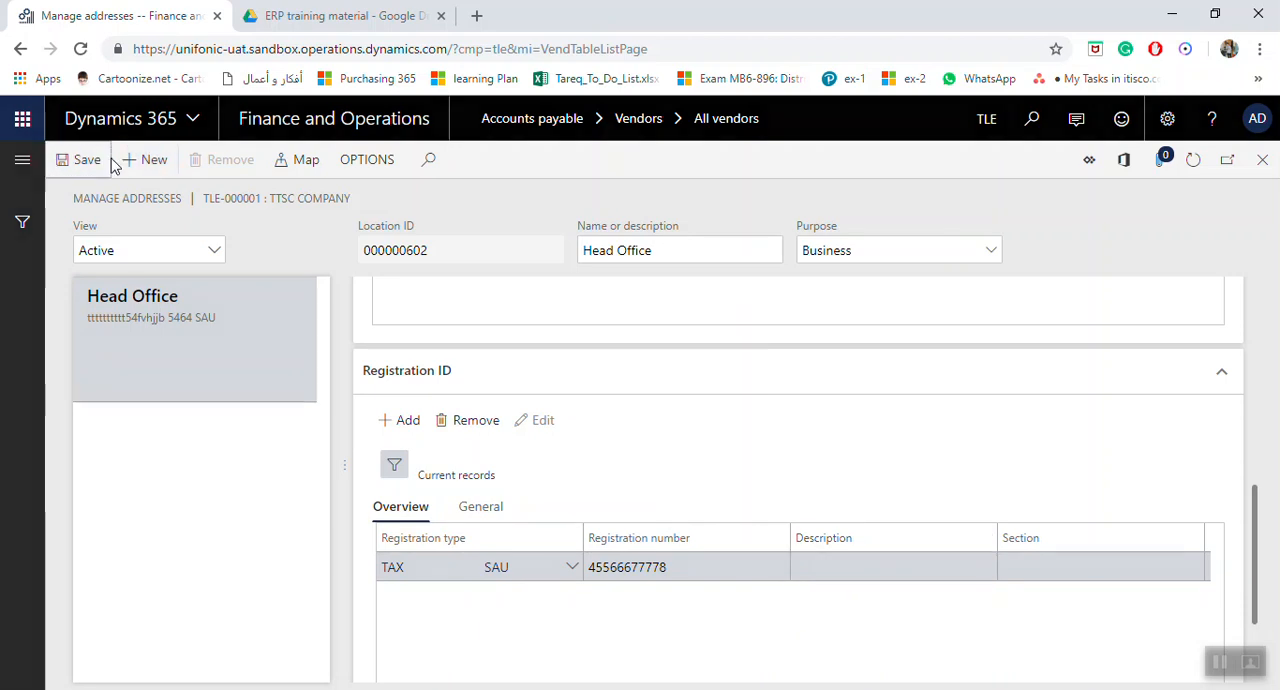
{"action": "left_click", "coordinate": [1268, 169]}
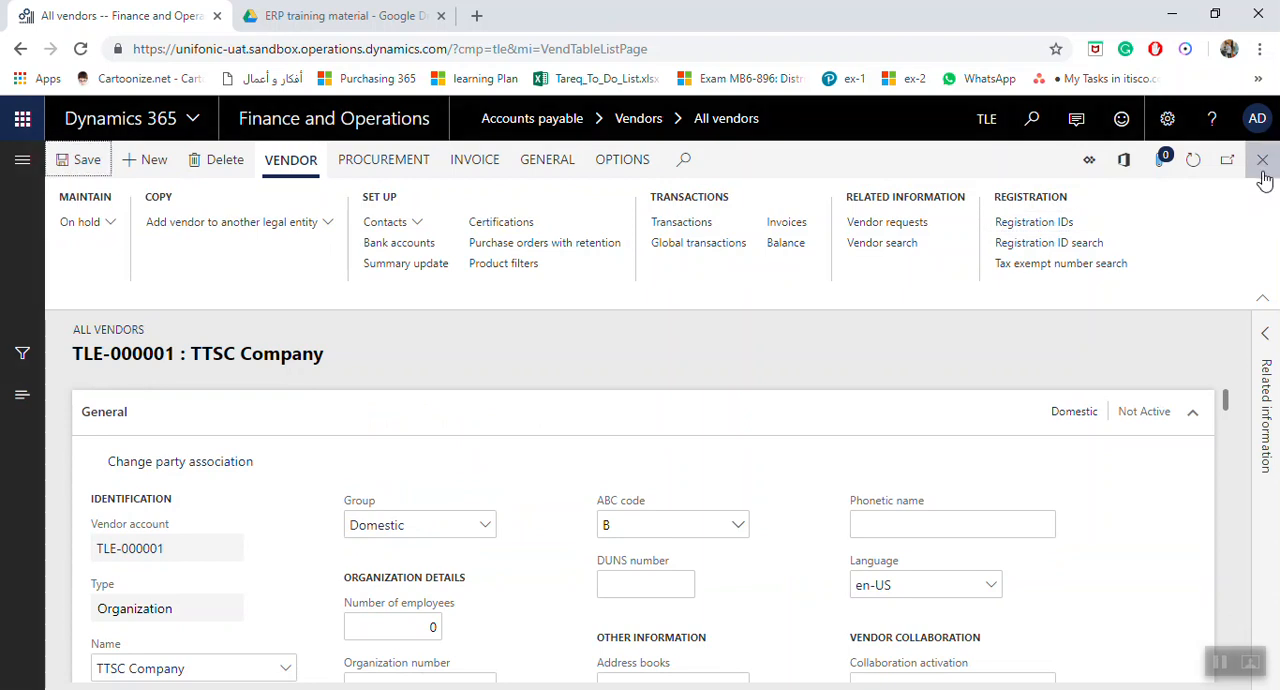
Examine the vendor's attachments and the types available for a new attachment, and close the vendor record.
{"action": "scroll", "coordinate": [737, 523], "scroll_direction": "down", "scroll_amount": 5}
{"action": "scroll", "coordinate": [754, 520], "scroll_direction": "up", "scroll_amount": 5}
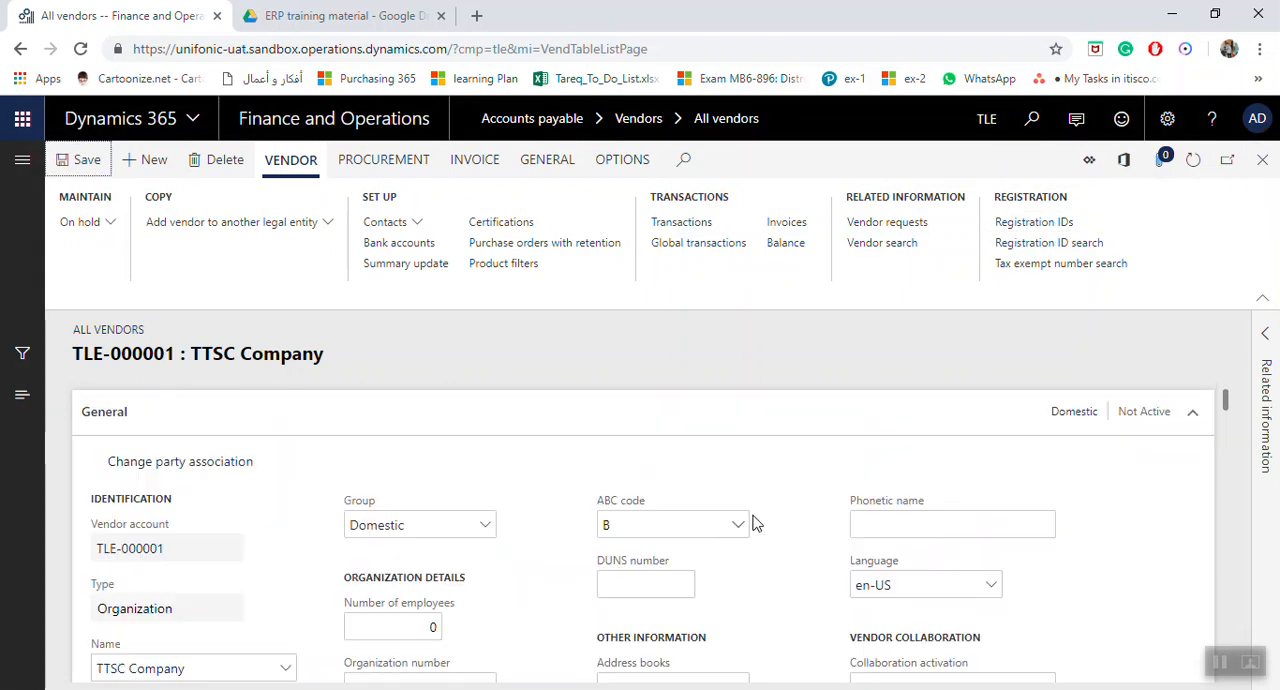
{"action": "left_click", "coordinate": [1163, 170]}
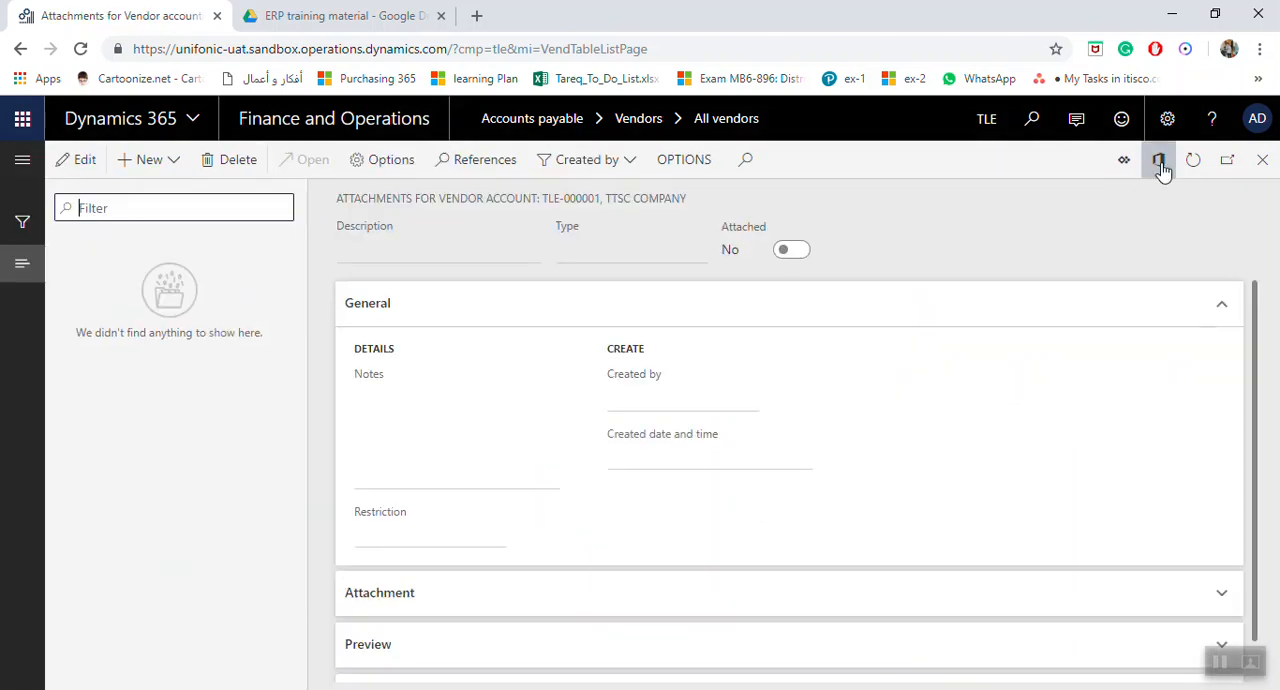
{"action": "left_click", "coordinate": [145, 159]}
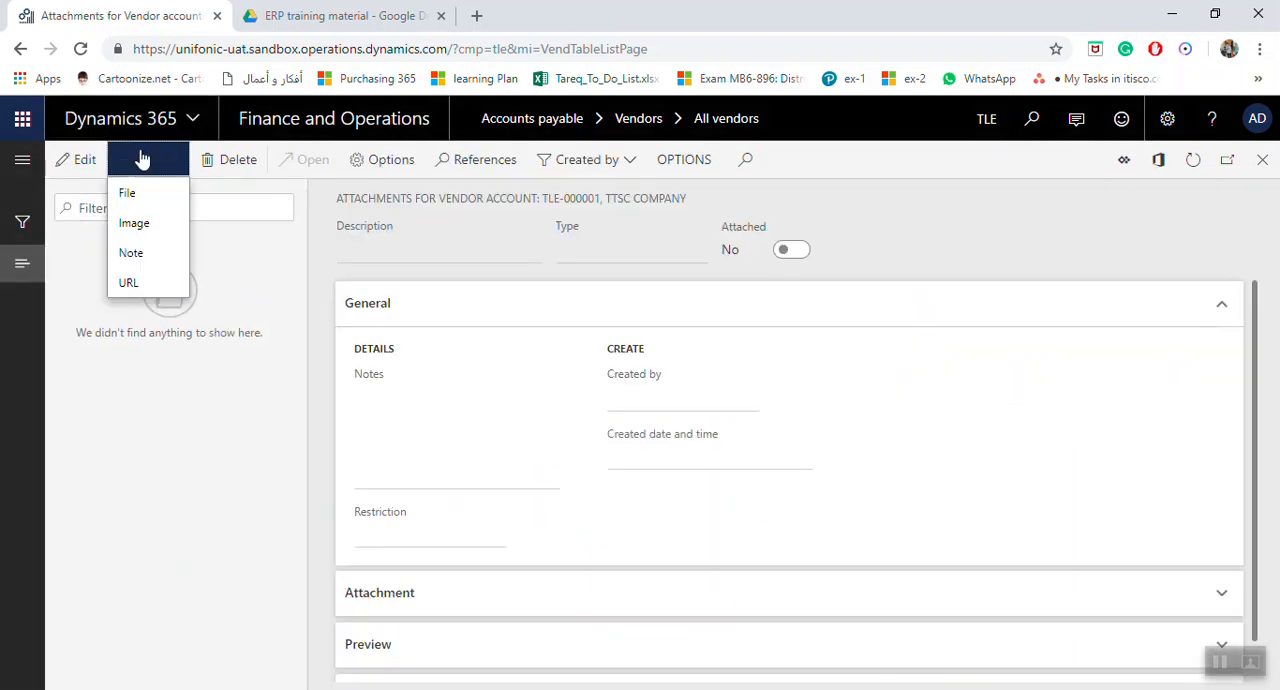
{"action": "left_click", "coordinate": [1265, 165]}
{"action": "left_click", "coordinate": [1264, 163]}
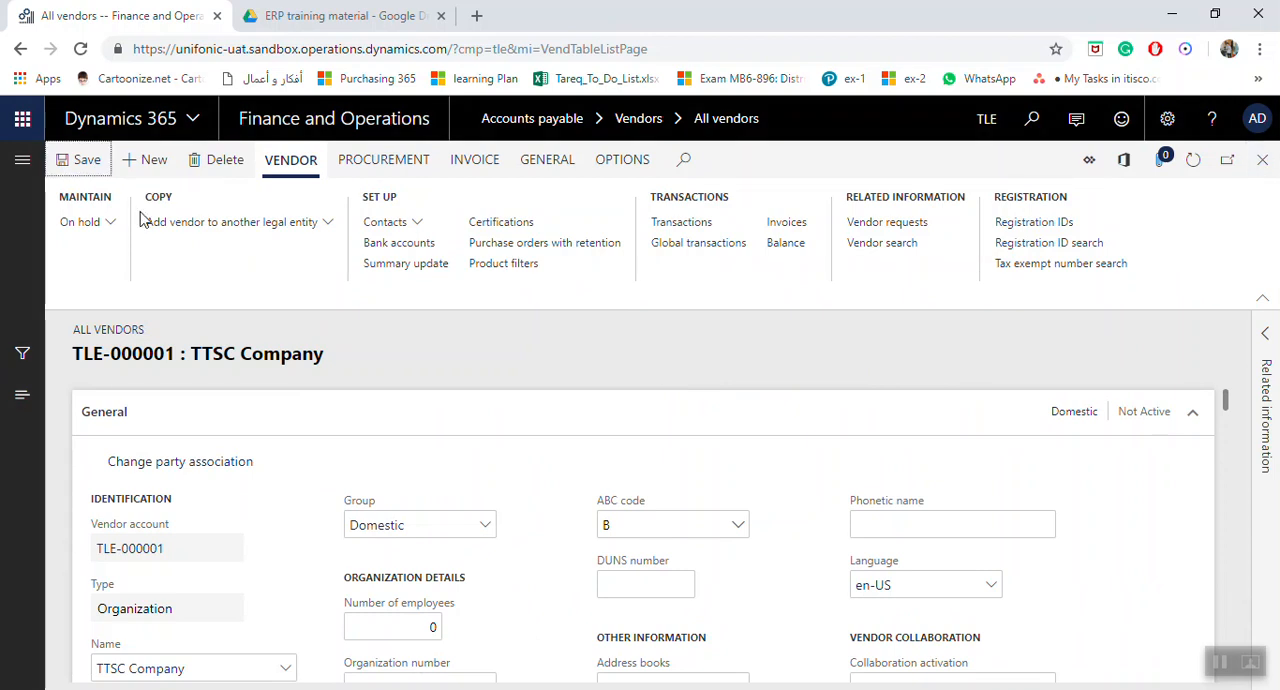
{"action": "left_click", "coordinate": [1261, 162]}
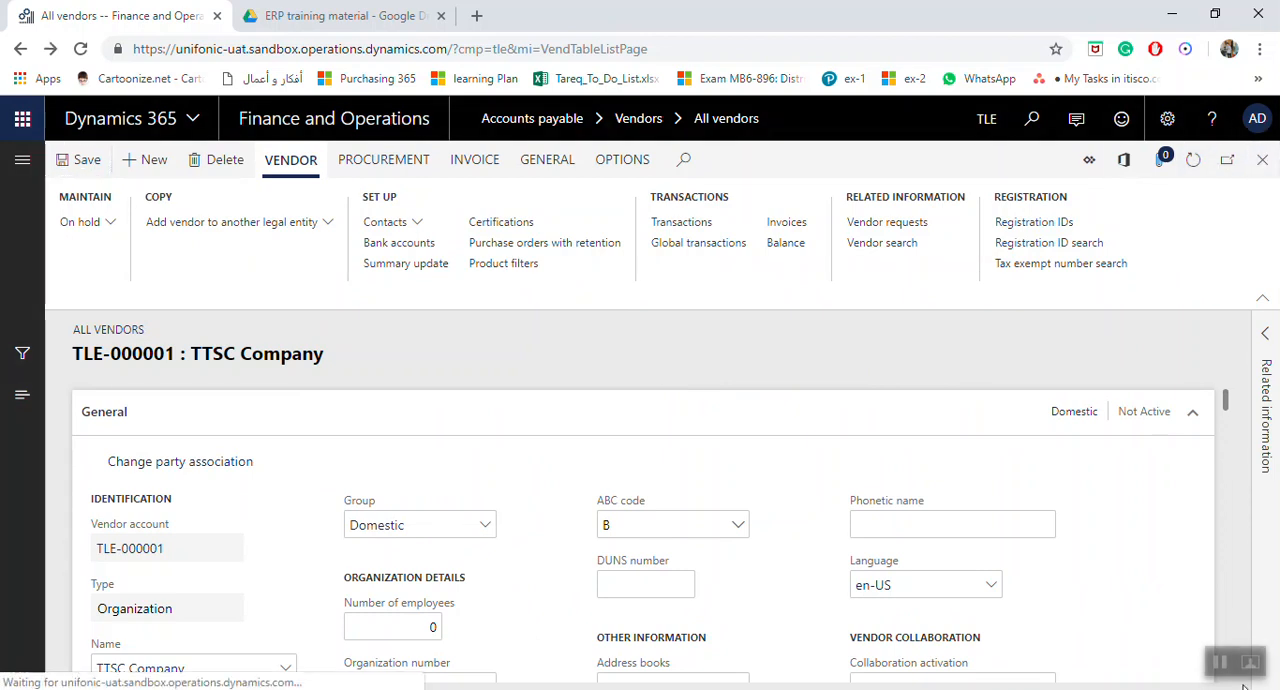